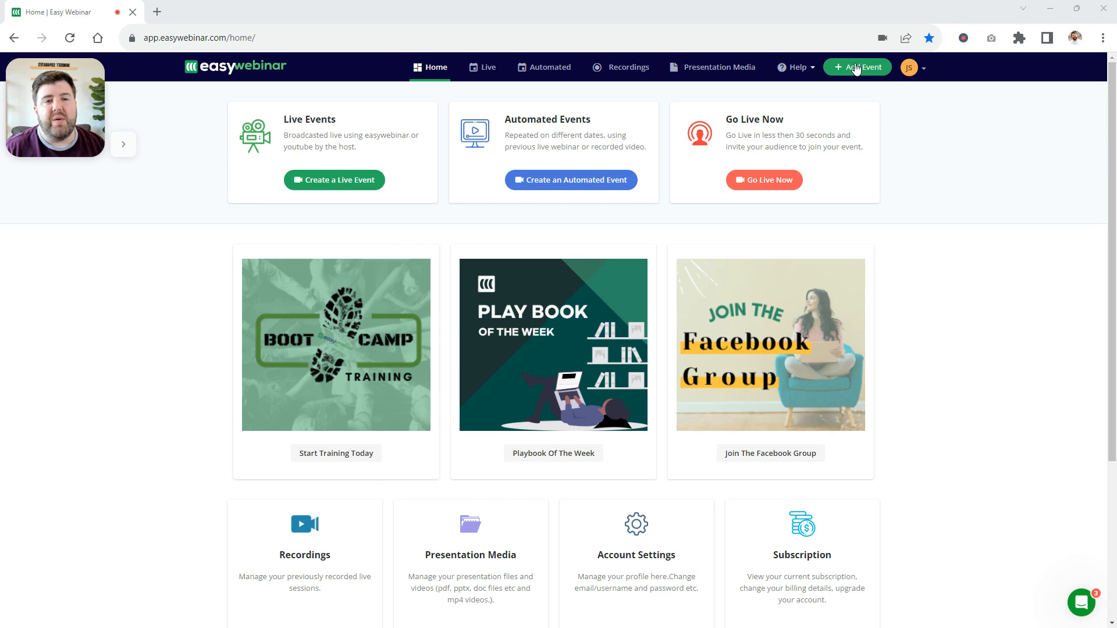
Create an automated event titled "The Home Buying Process: A Step-by-Step Guide for First-Time Buyers"
left_click(599, 181)
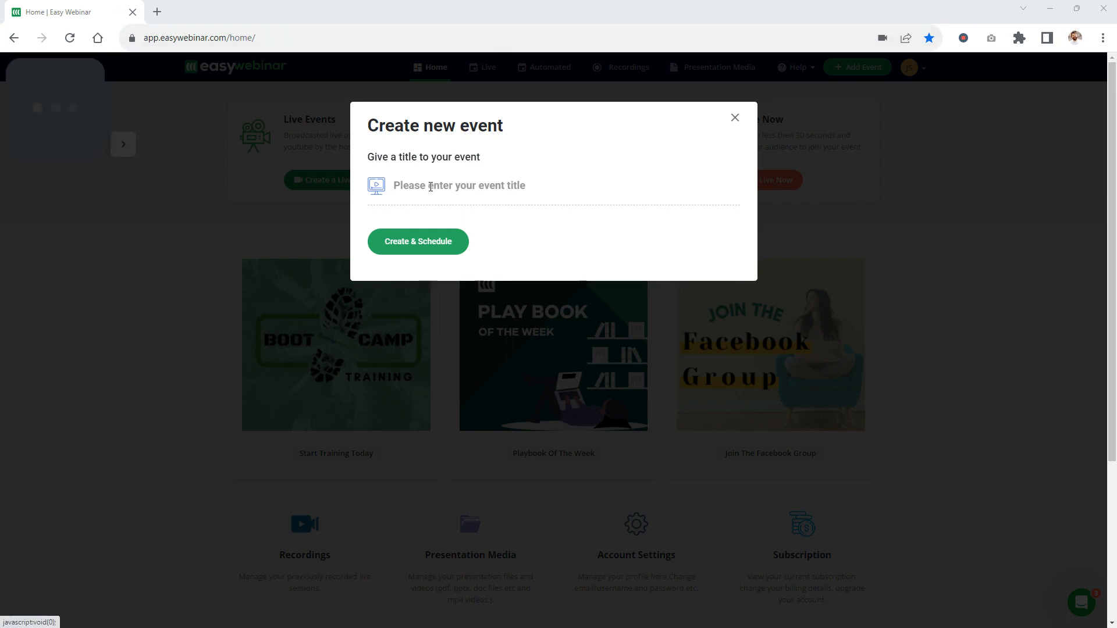
type("The Home Buying Process: A Step-by-Step Guide for First-Time Buyers")
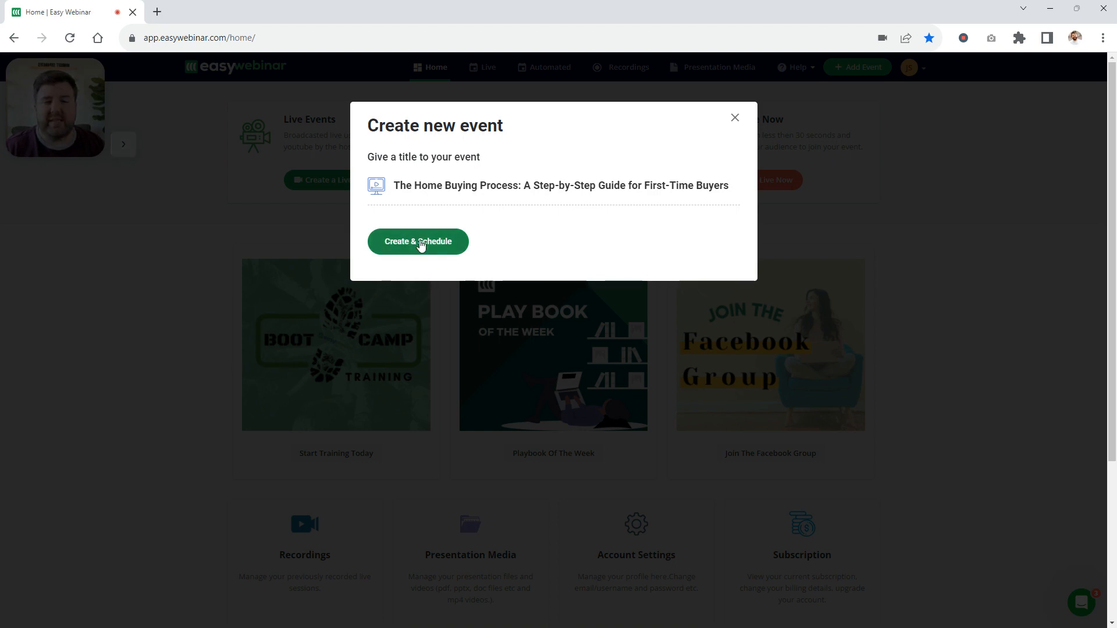
left_click(421, 246)
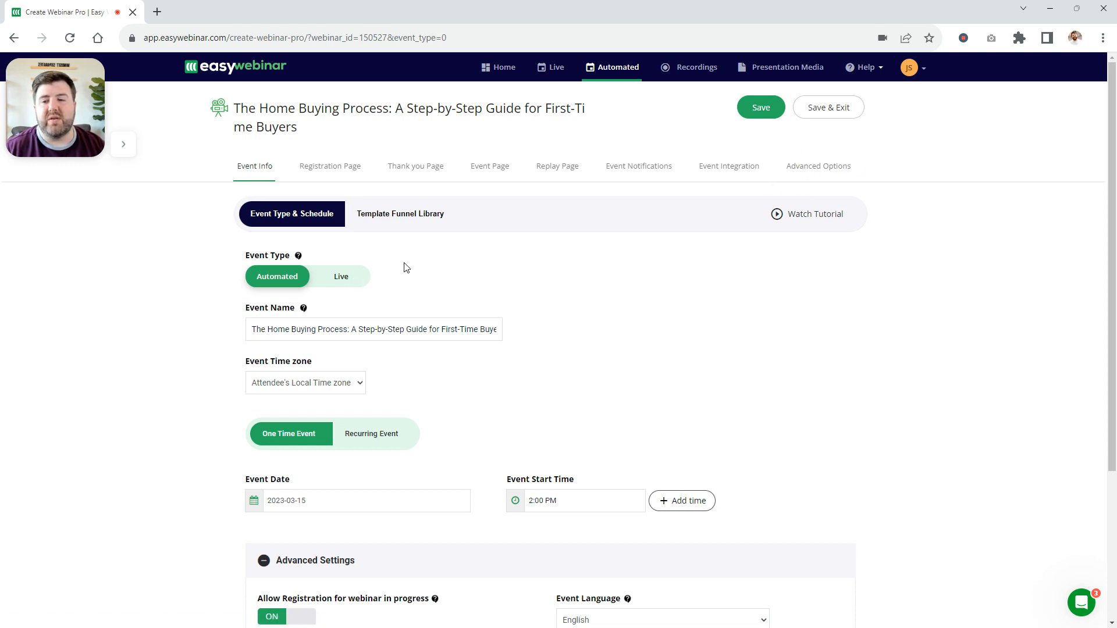
Try the Select Time zone option for the event time zone and restore Attendee's Local Time zone
scroll(431, 264, "down", 1)
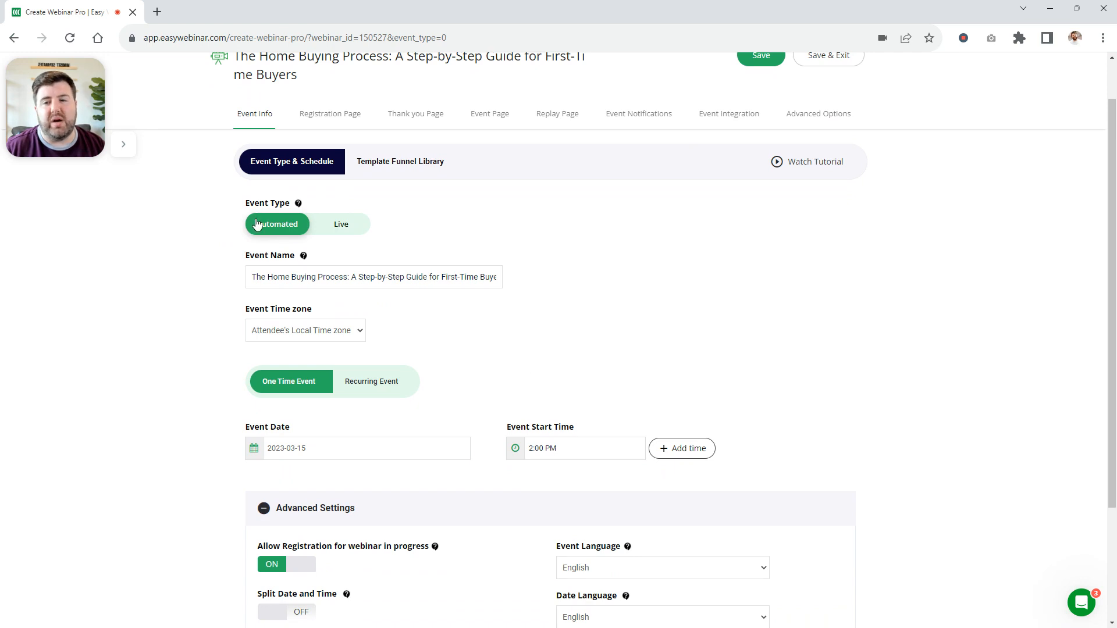
scroll(660, 245, "down", 1)
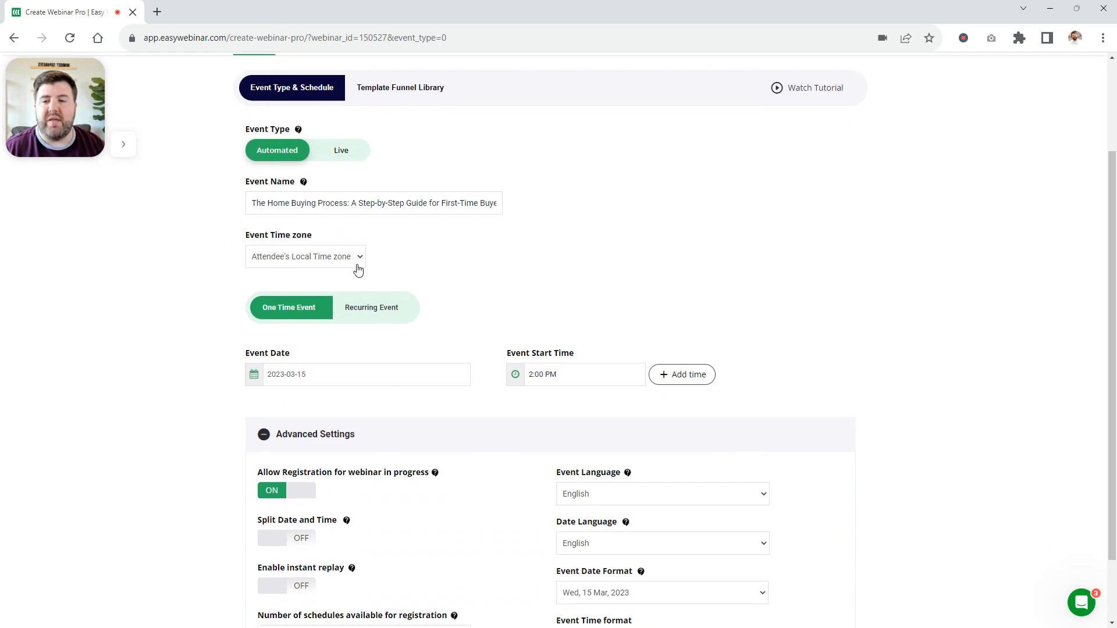
left_click(358, 269)
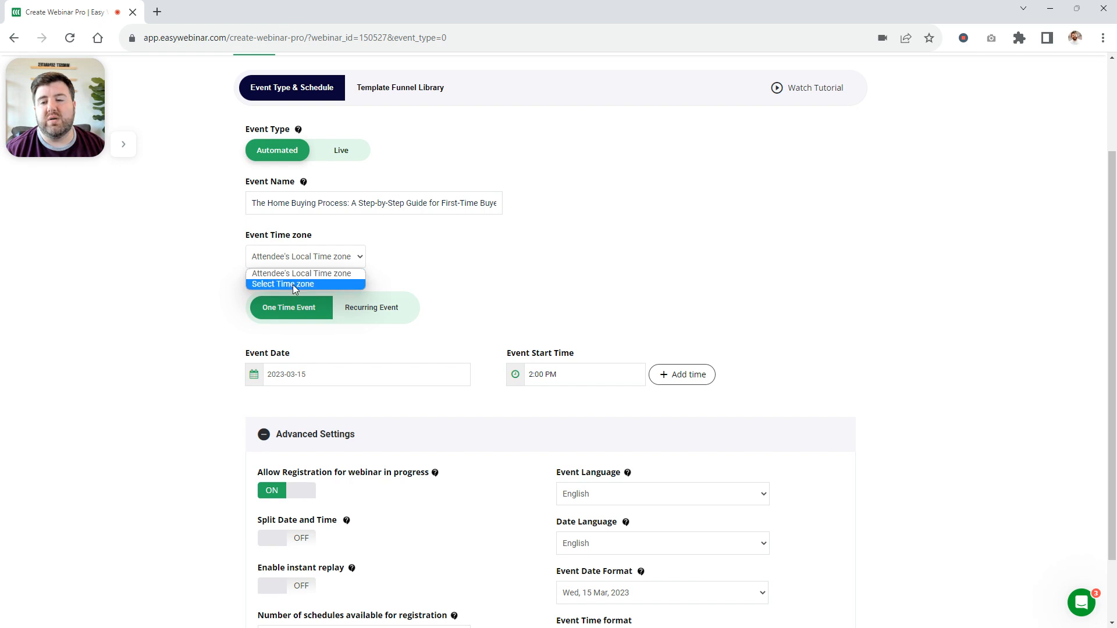
left_click(295, 285)
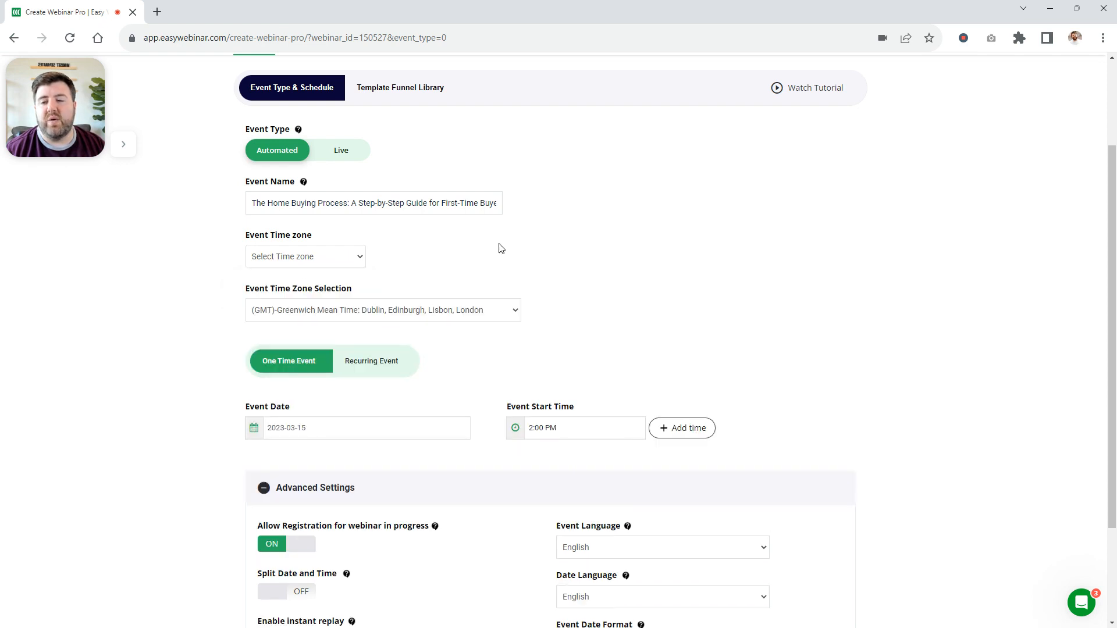
left_click(490, 310)
left_click(294, 267)
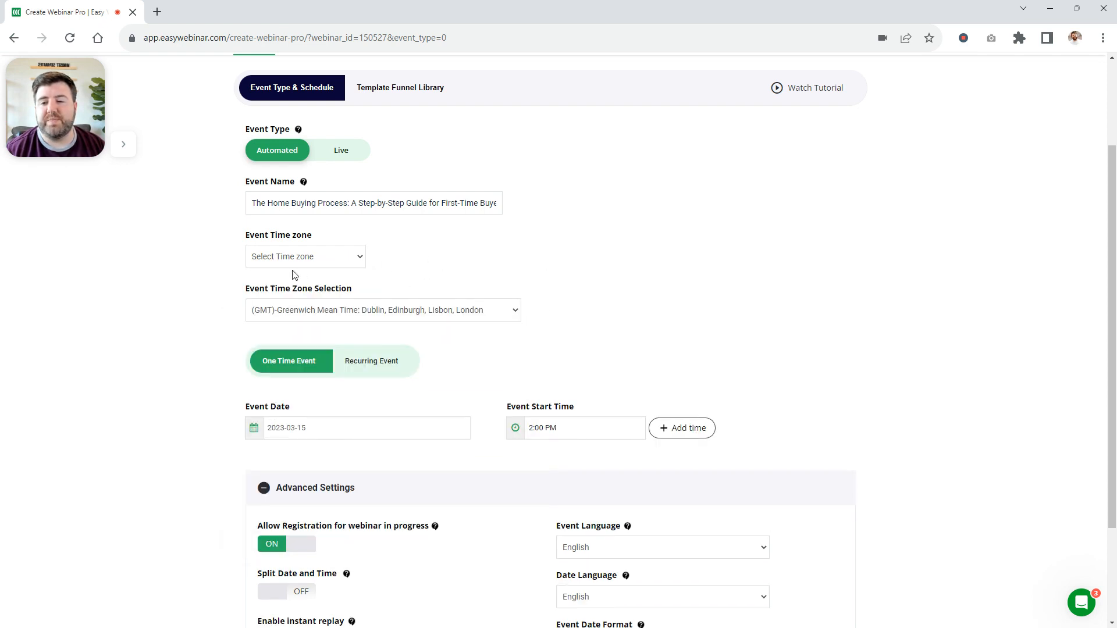
left_click(294, 266)
left_click(347, 273)
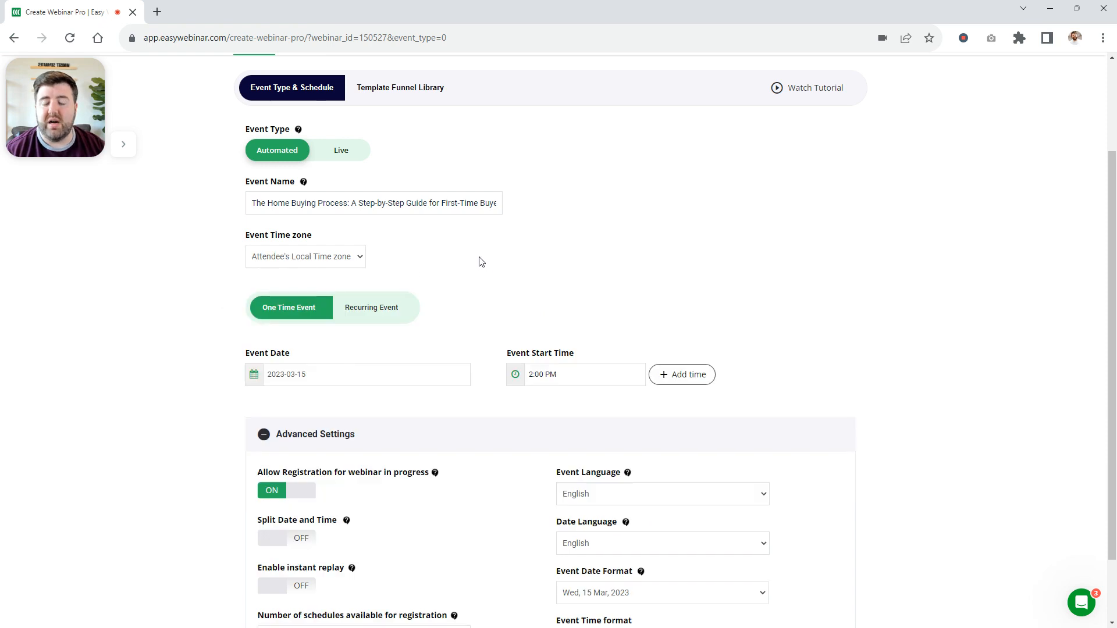
Make the schedule a recurring event with the event start date 2023-03-17
scroll(480, 259, "down", 2)
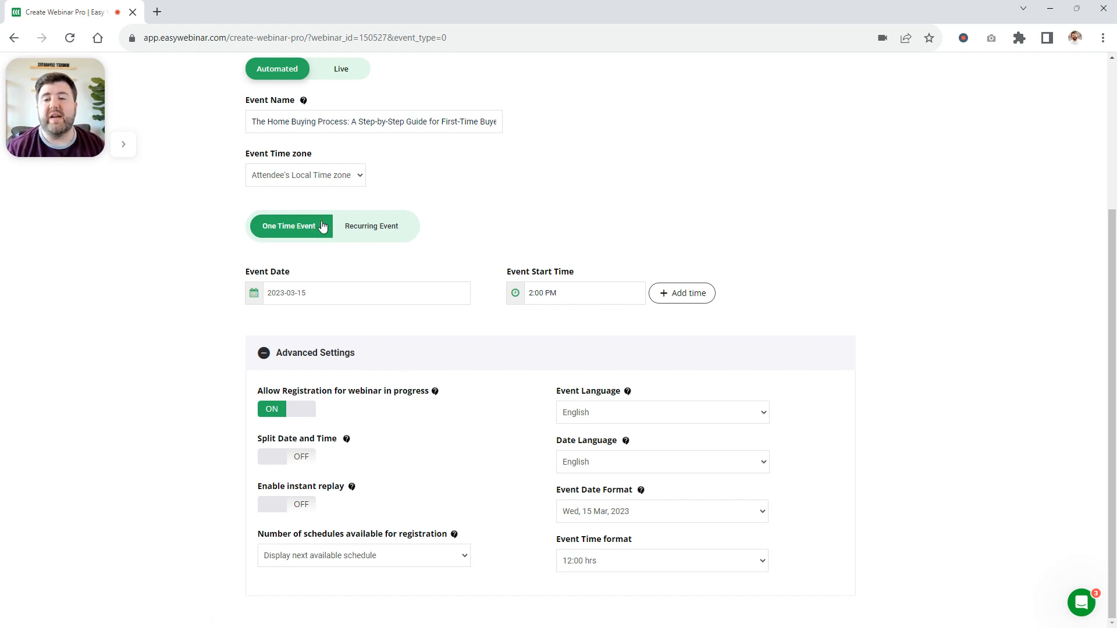
left_click(387, 227)
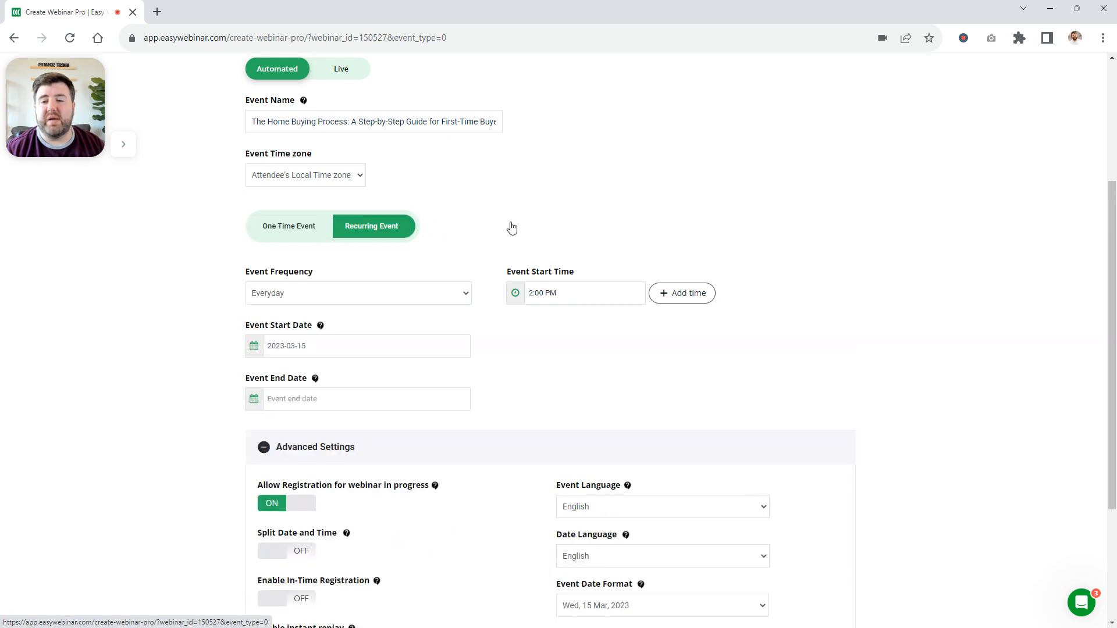
scroll(406, 330, "down", 1)
left_click(352, 284)
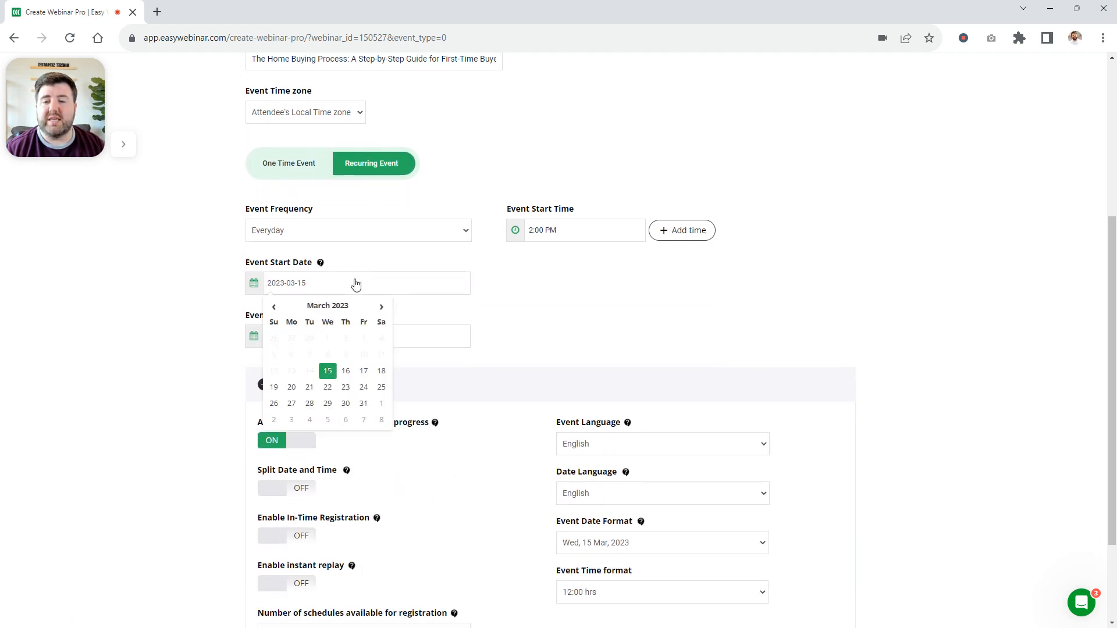
left_click(363, 371)
left_click(544, 293)
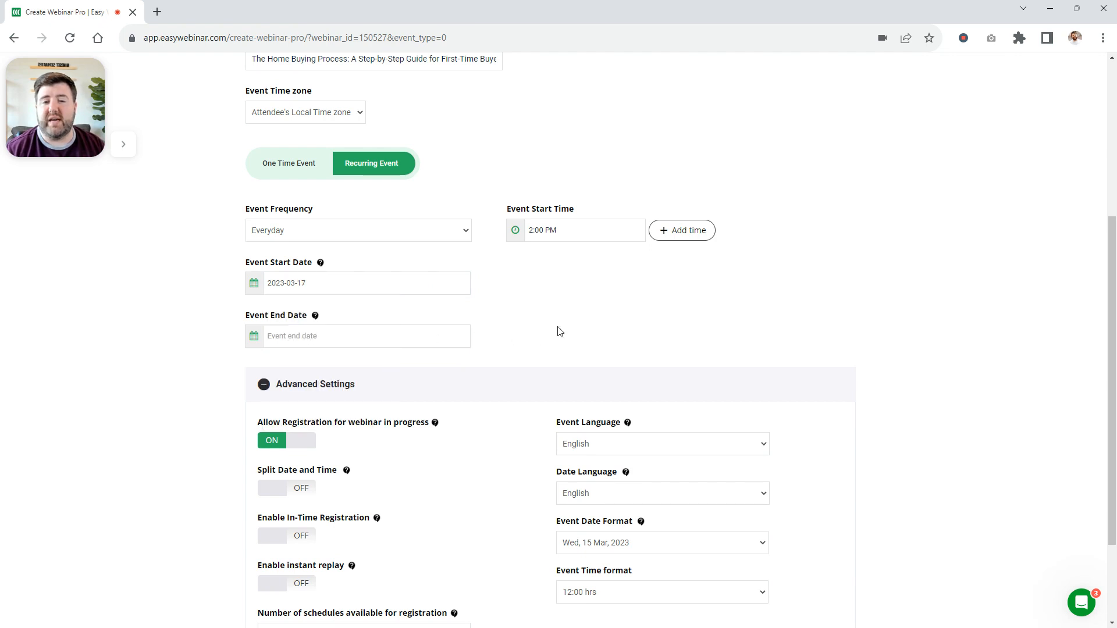
Add four more event start times to the recurring schedule
left_click(690, 235)
left_click(691, 235)
left_click(691, 235)
left_click(691, 235)
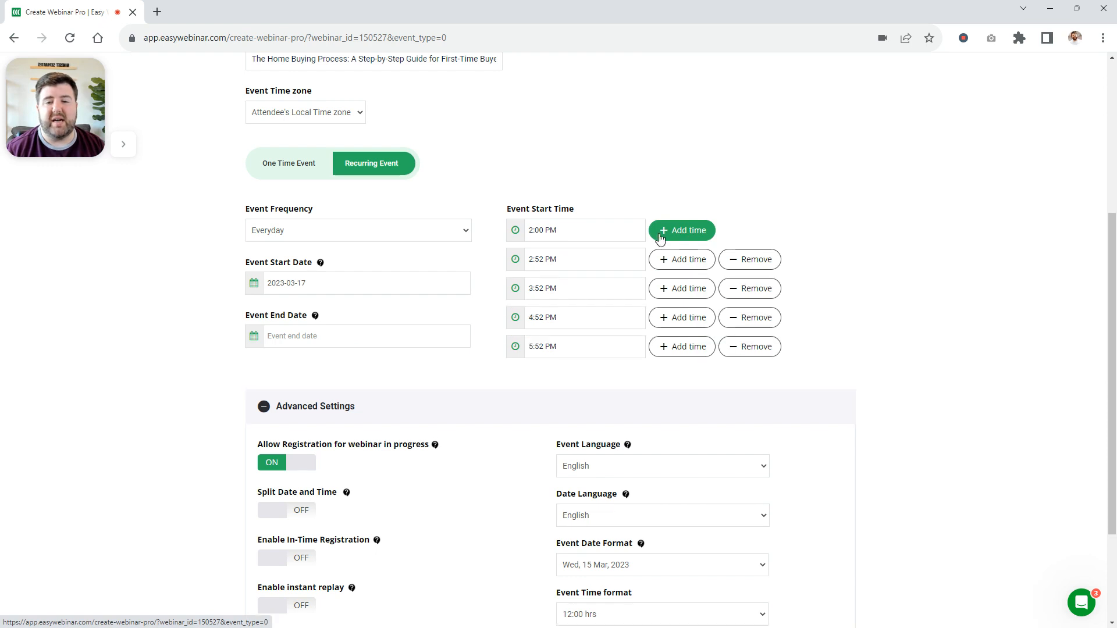
Set the first event start time to 8:00 AM
left_click(543, 238)
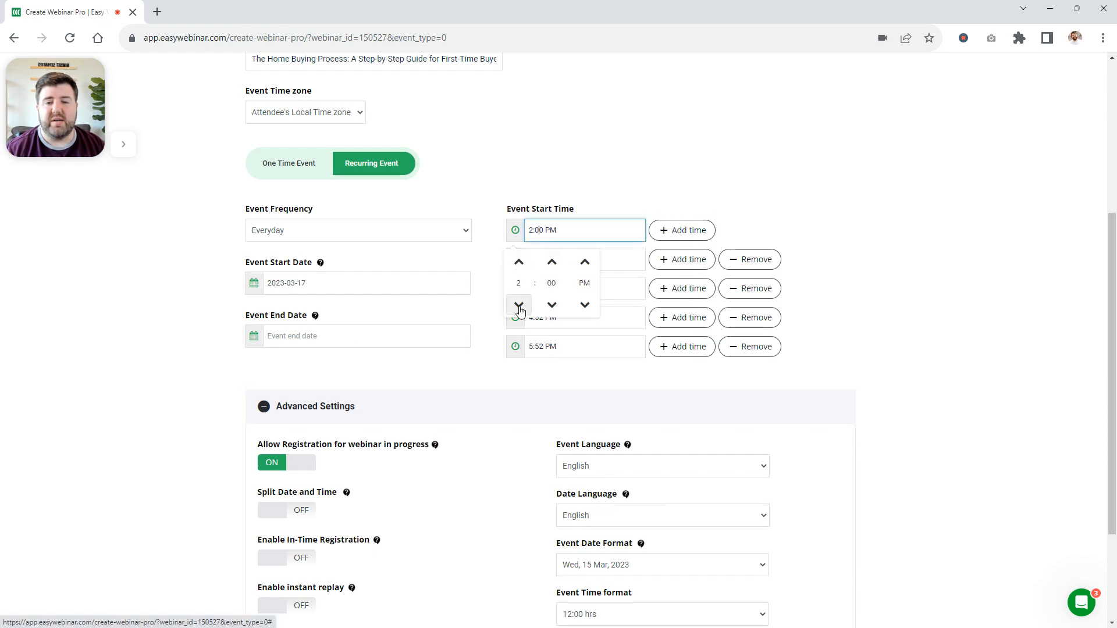
left_click(519, 262)
left_click(519, 262)
left_click(519, 262)
left_click(519, 262)
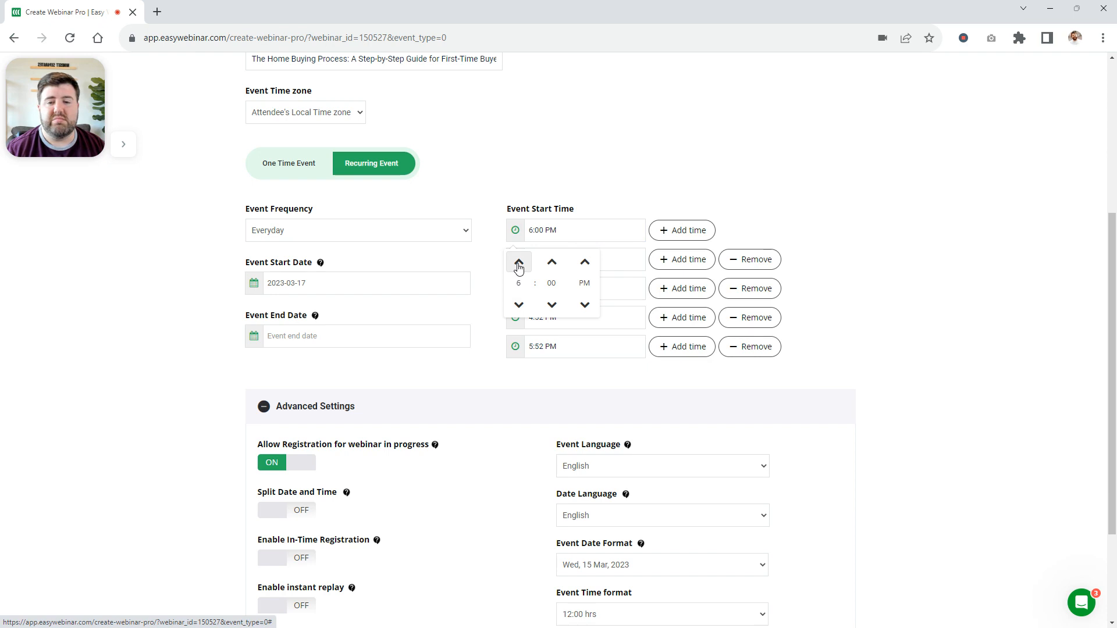
left_click(583, 307)
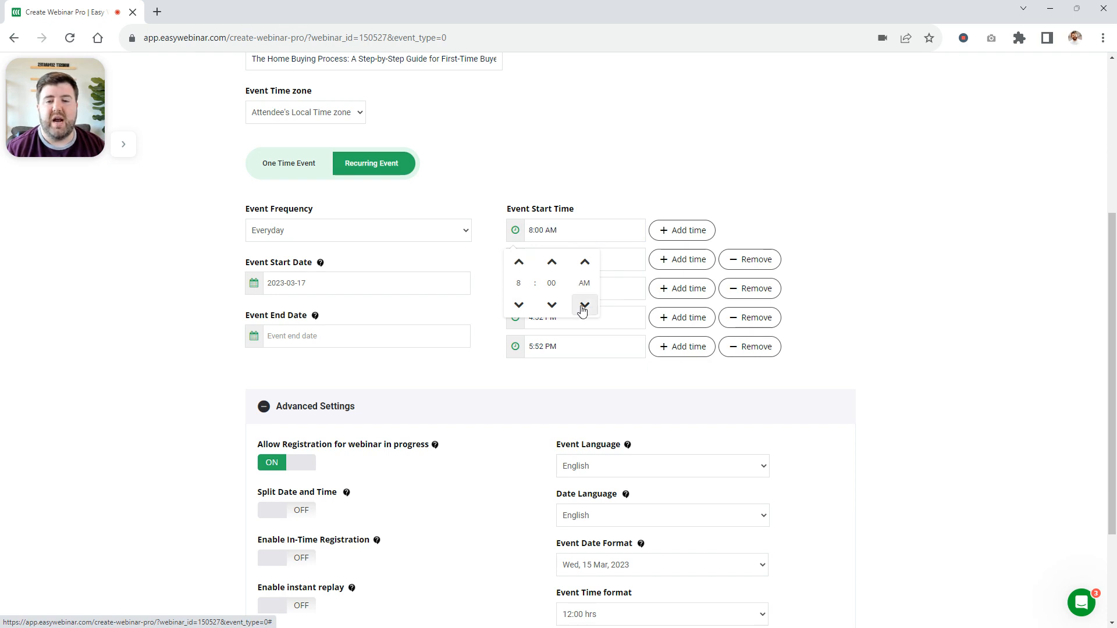
left_click(596, 189)
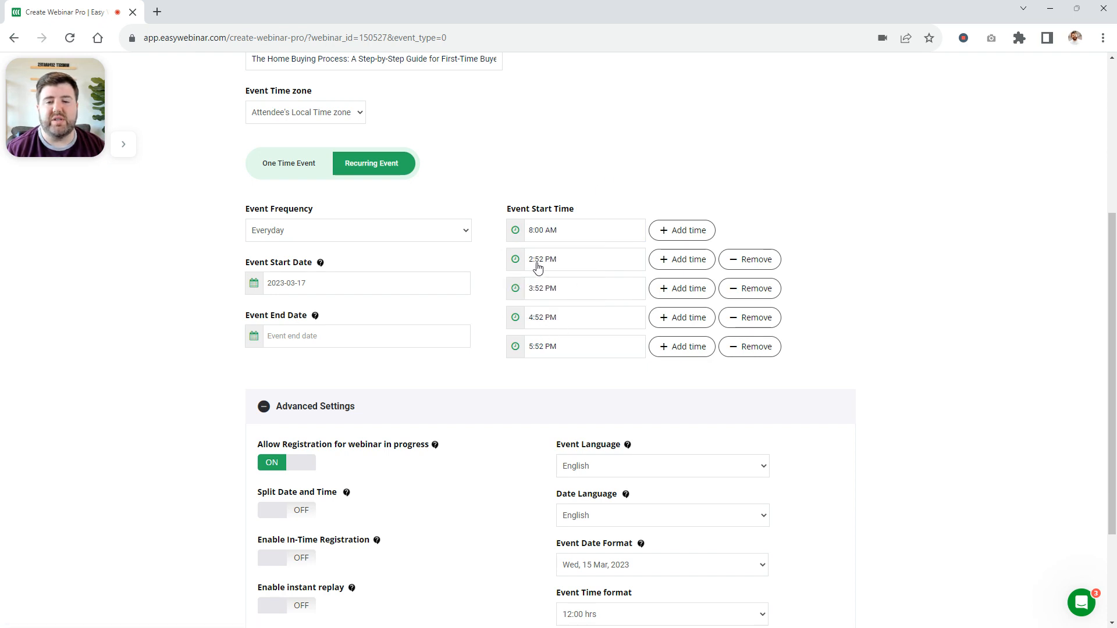
Set the second event start time to 11:00 AM
left_click(538, 263)
left_click(519, 290)
left_click(518, 290)
left_click(519, 291)
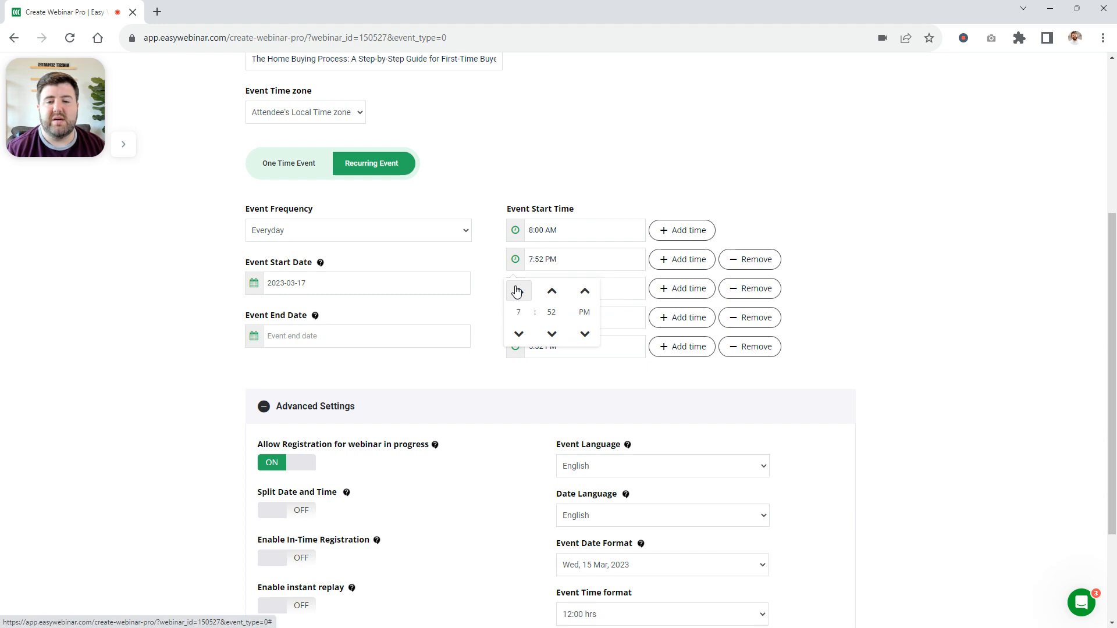
left_click(518, 290)
left_click(517, 290)
left_click(517, 290)
left_click(554, 292)
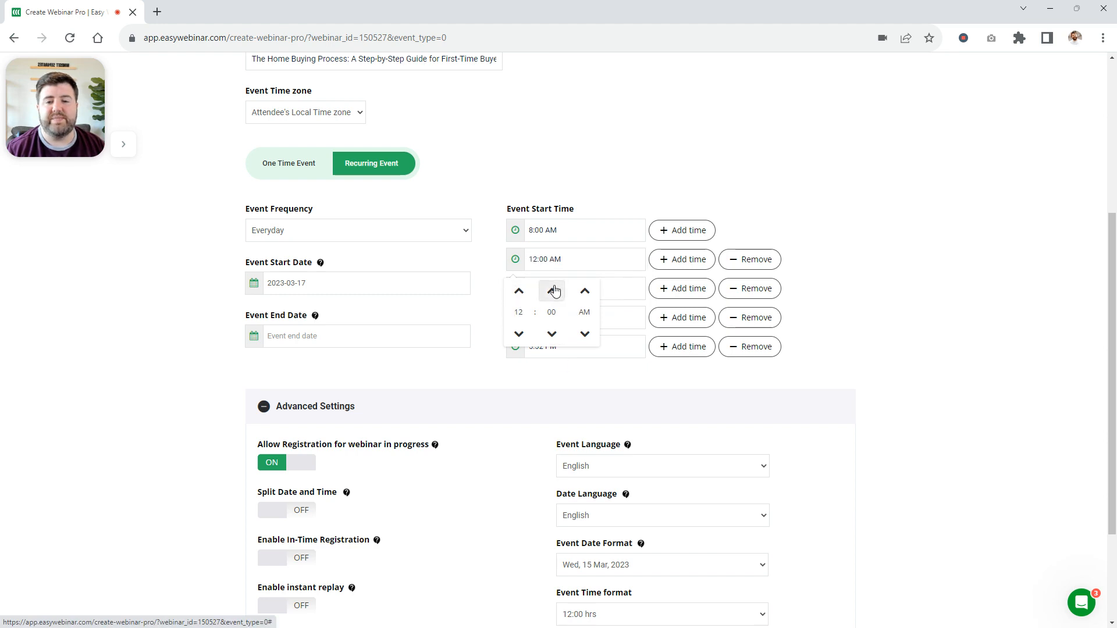
left_click(553, 294)
left_click(518, 334)
left_click(519, 334)
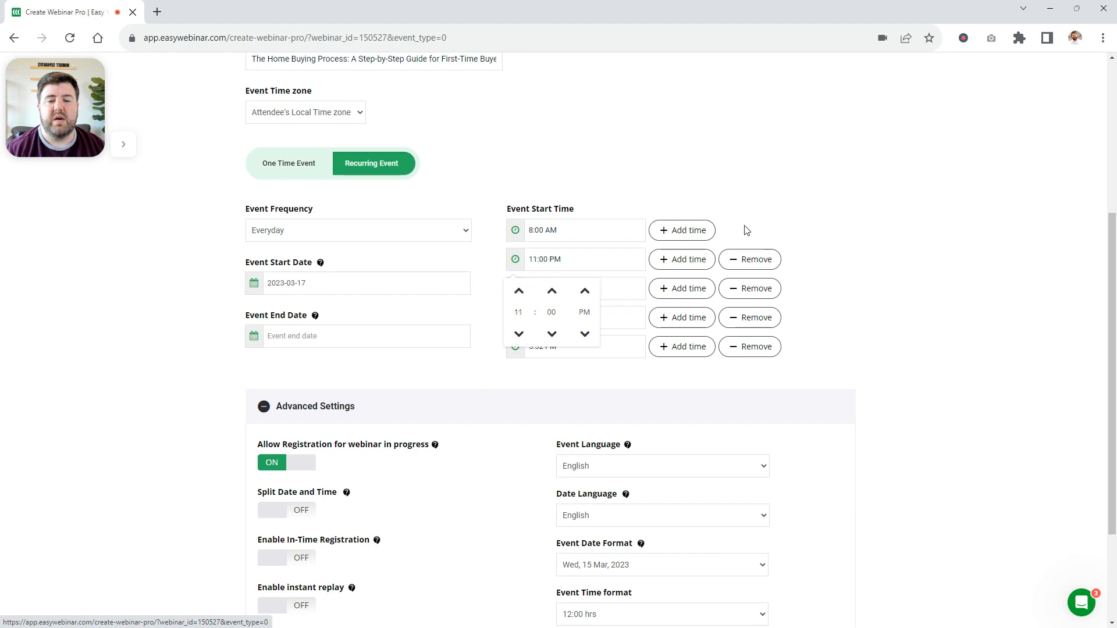
left_click(585, 333)
left_click(843, 173)
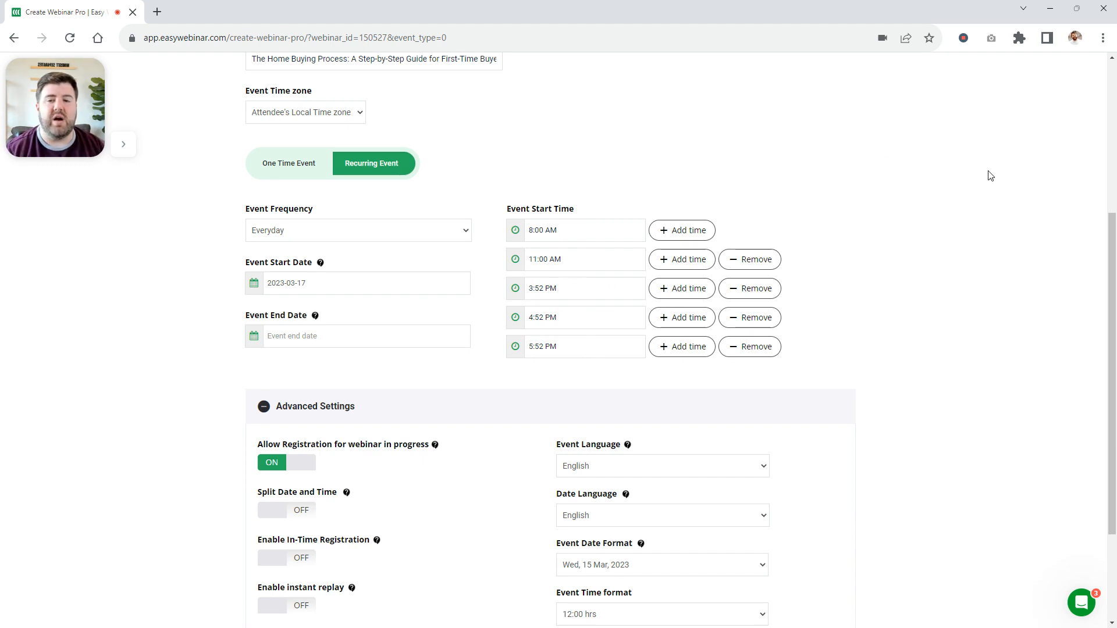
Remove the last three event start times, keeping only the 8:00 AM and 11:00 AM entries
scroll(986, 174, "down", 3)
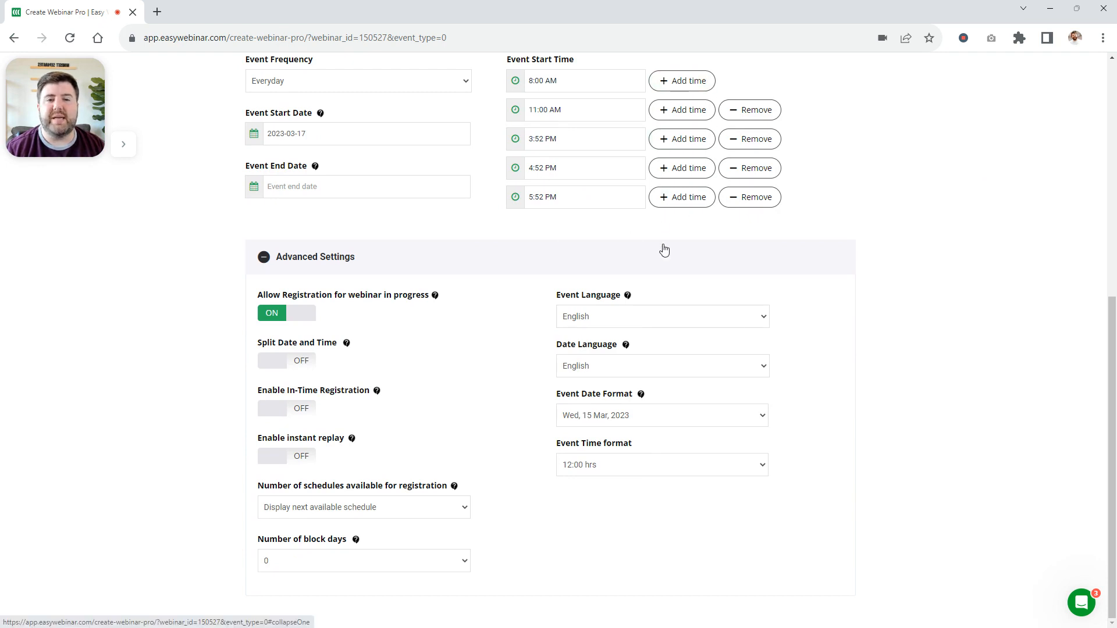
left_click(758, 201)
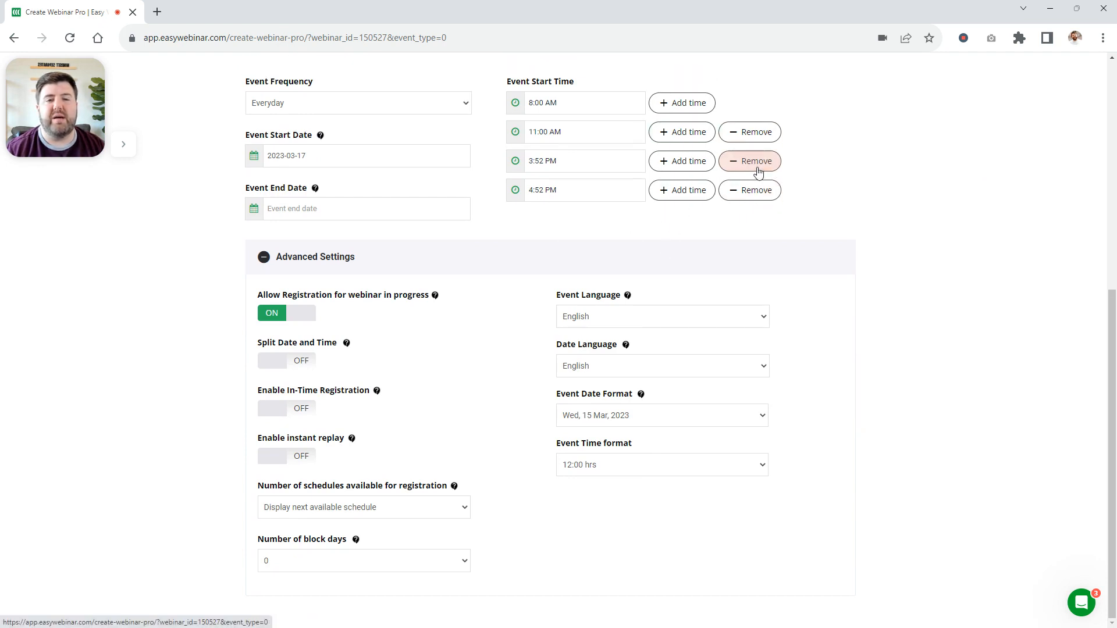
left_click(755, 191)
left_click(754, 164)
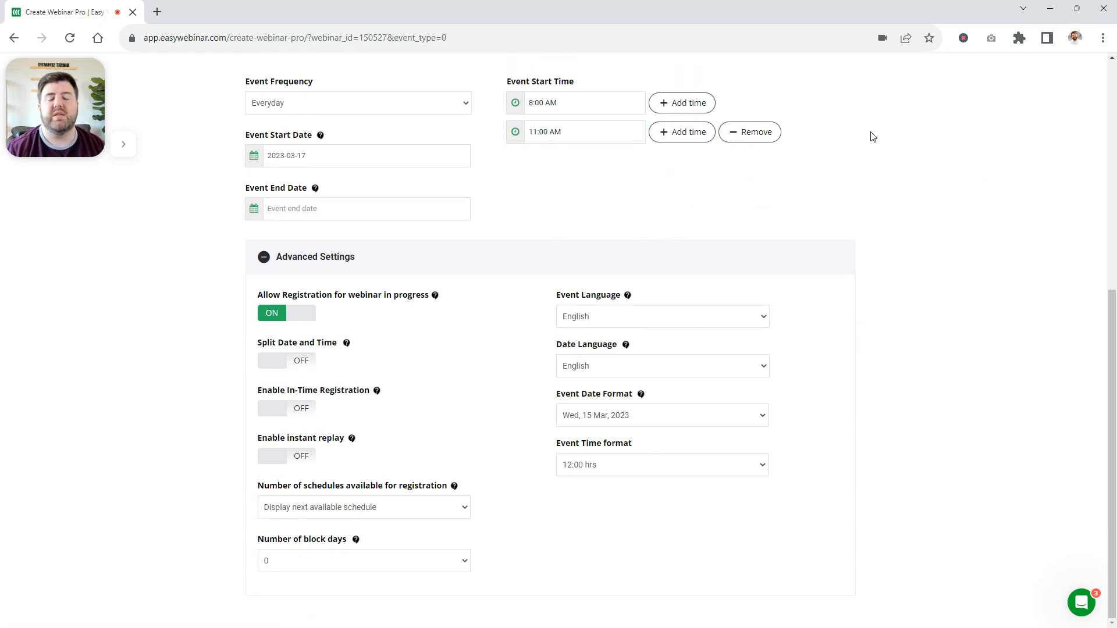
Disable registration for a webinar in progress and enable Split Date and Time in the advanced settings
scroll(886, 137, "up", 3)
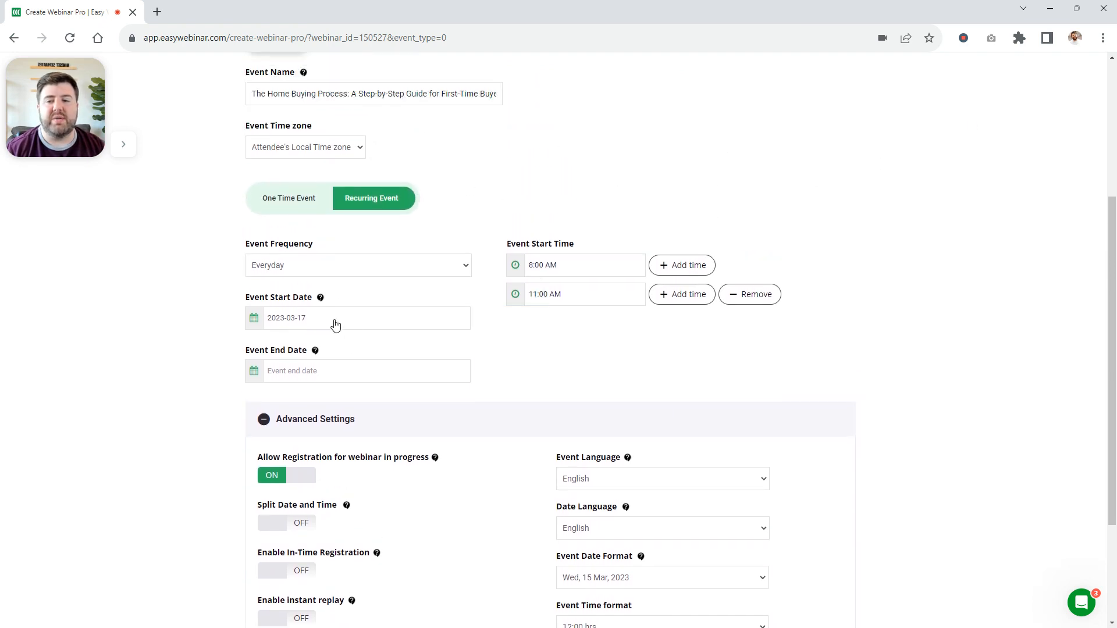
scroll(853, 239, "down", 3)
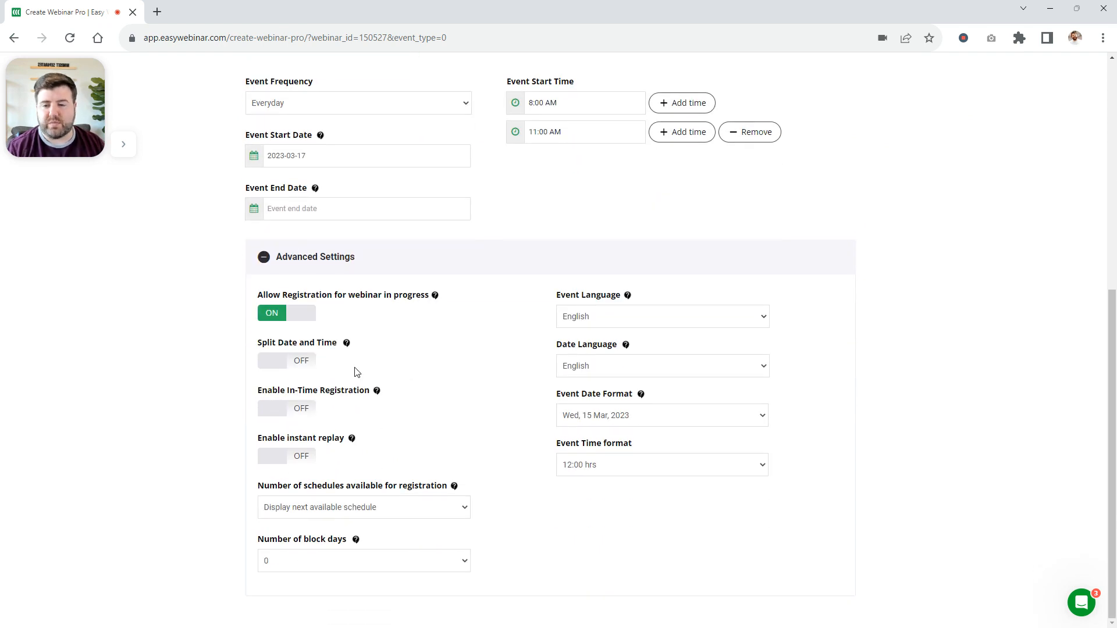
left_click(297, 318)
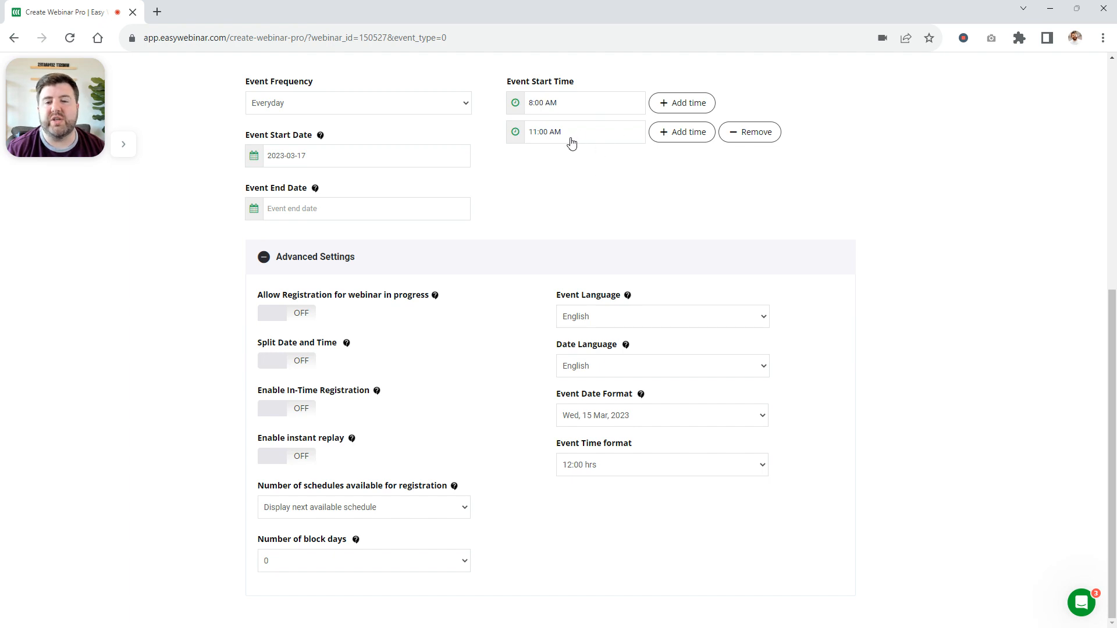
left_click(266, 362)
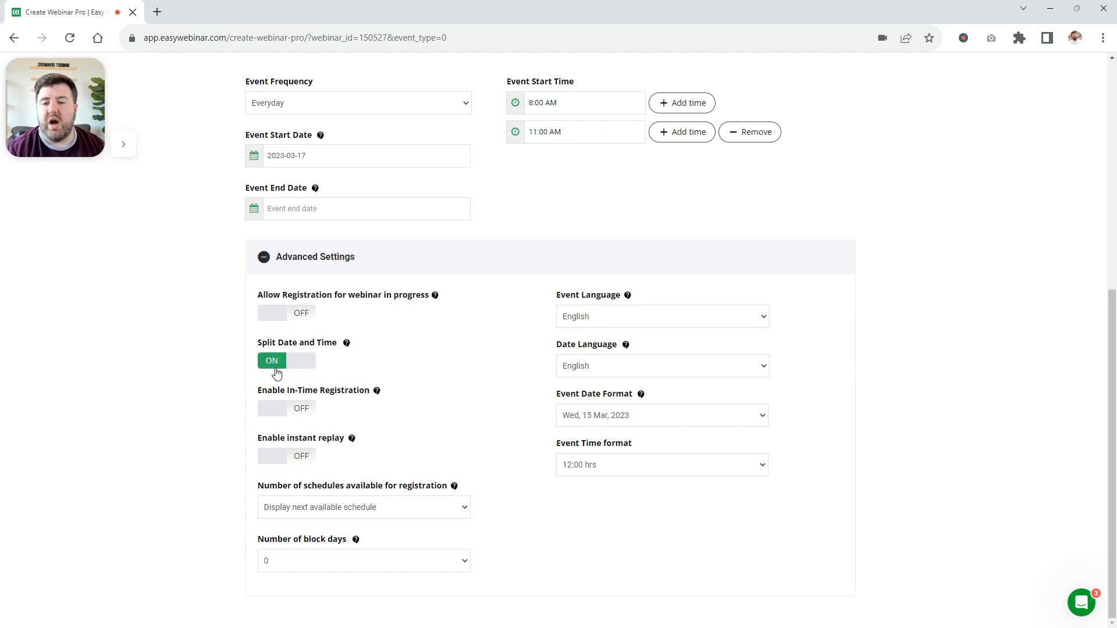
mouse_move(348, 345)
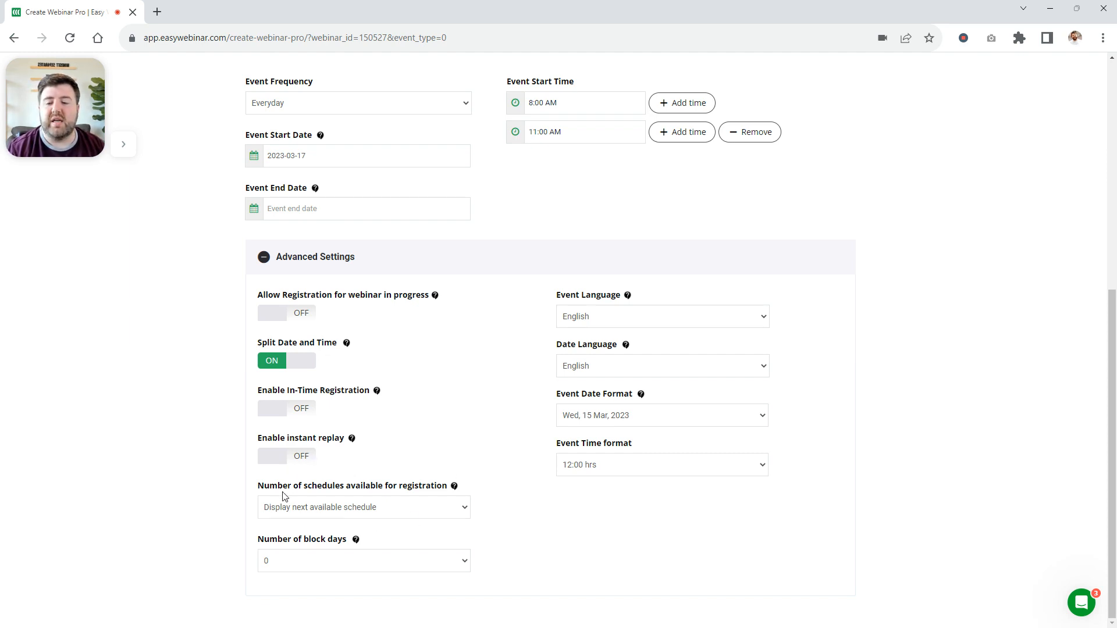
Set the number of block days to 1
left_click(377, 563)
left_click(293, 545)
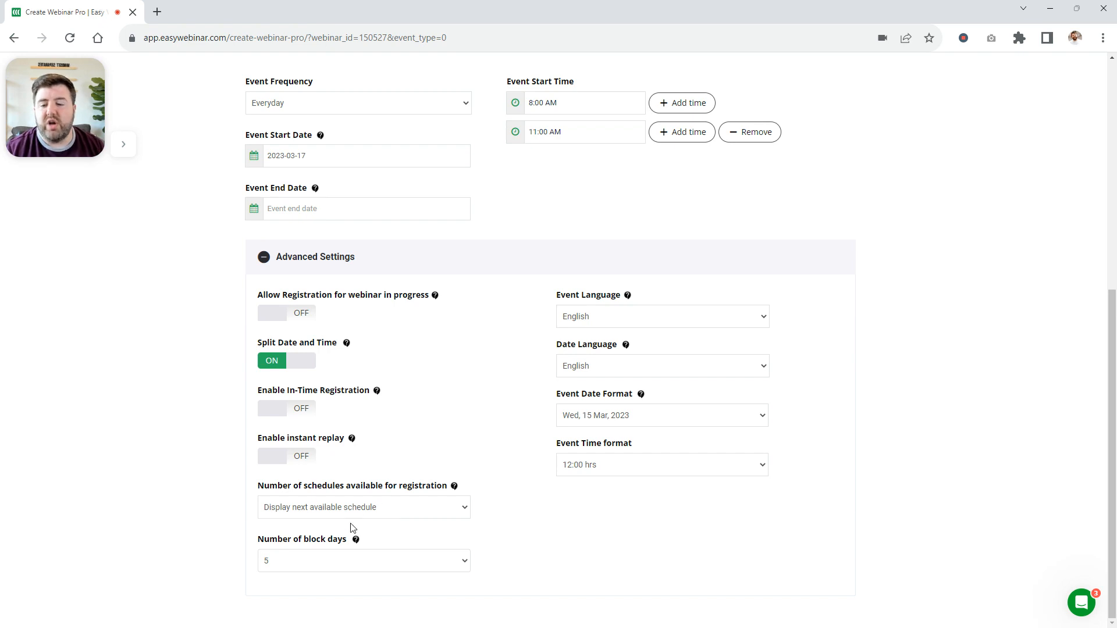
left_click(336, 561)
left_click(329, 533)
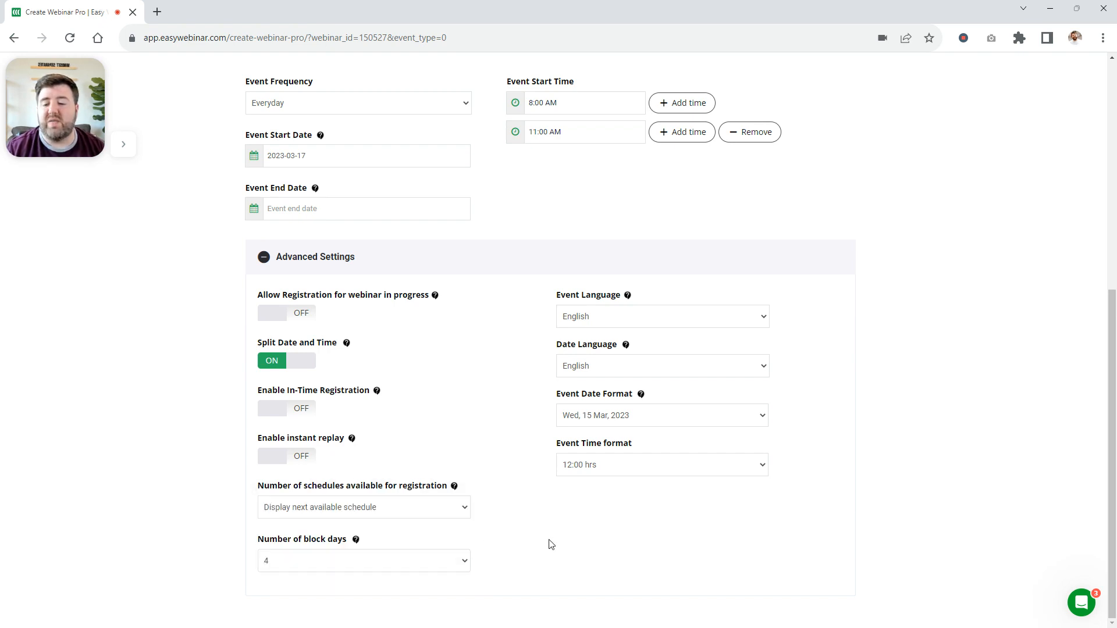
left_click(379, 567)
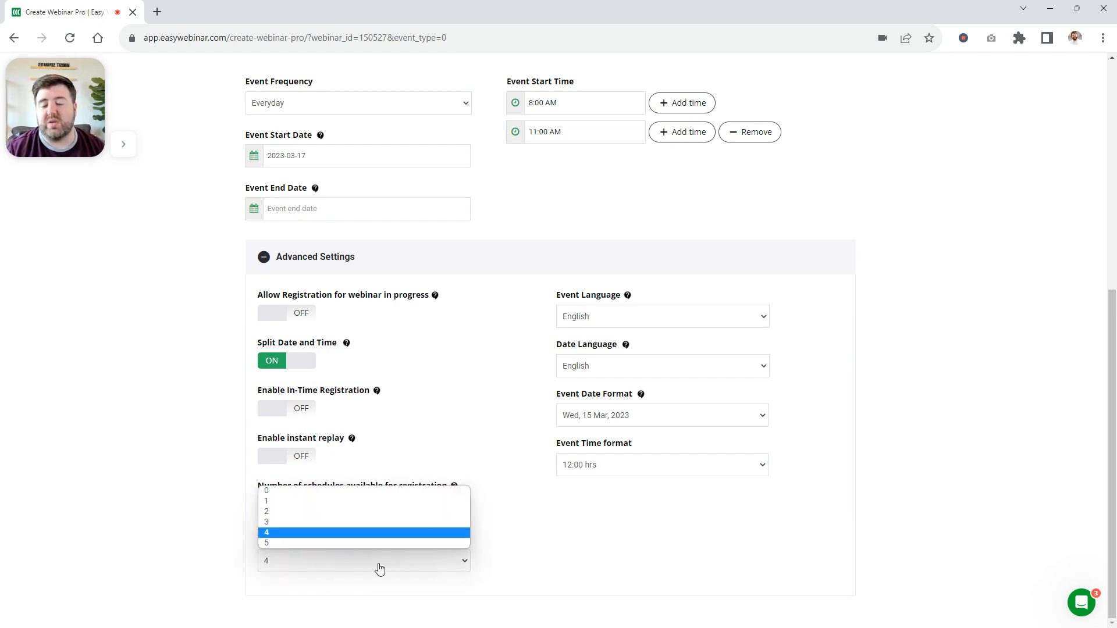
left_click(313, 504)
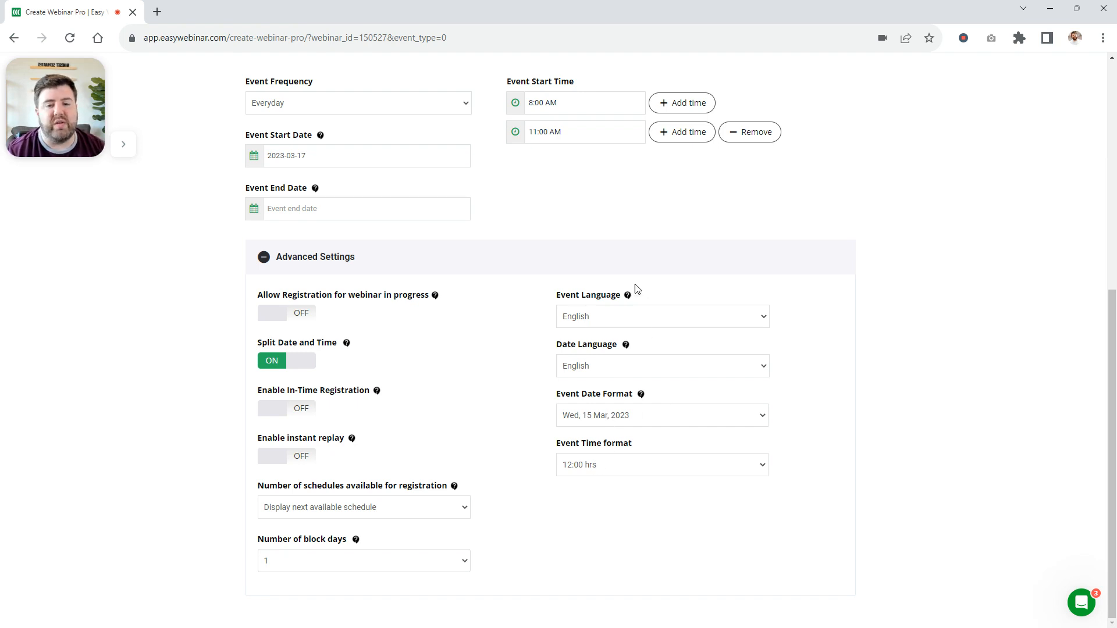
left_click(586, 325)
left_click(587, 327)
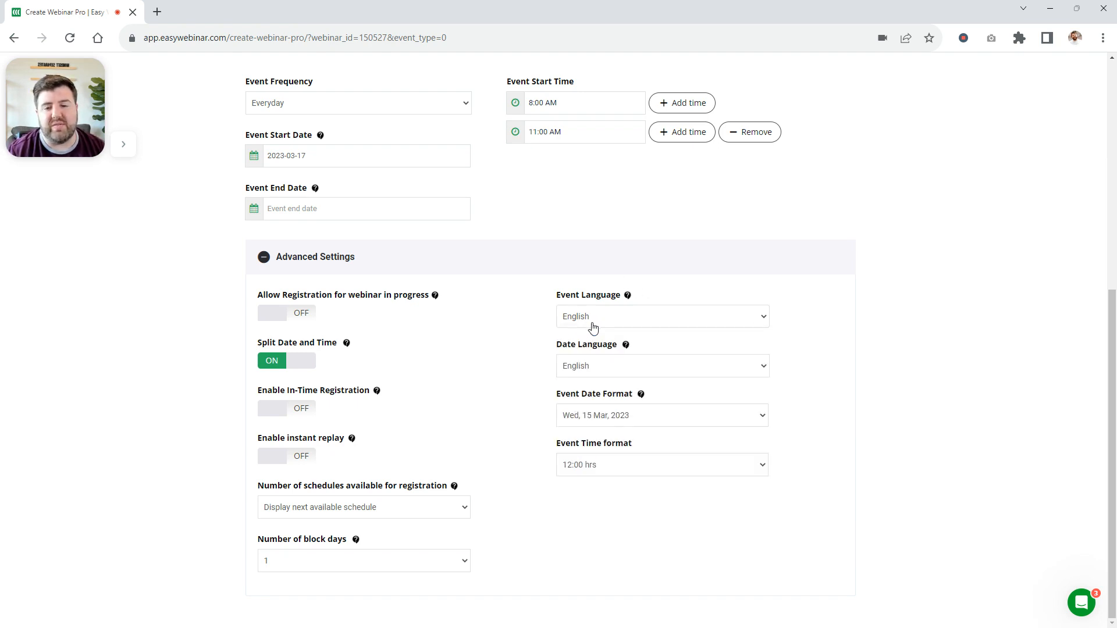
Preview the Custom Theme in the template funnel library and select it for the event
scroll(838, 298, "up", 2)
scroll(838, 297, "up", 5)
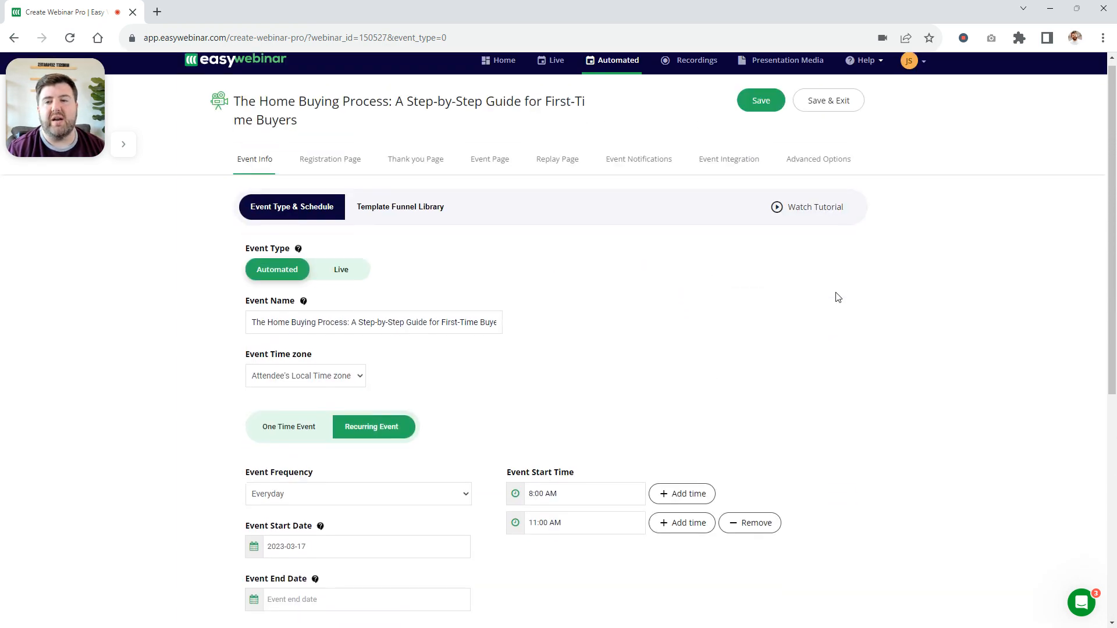
left_click(427, 222)
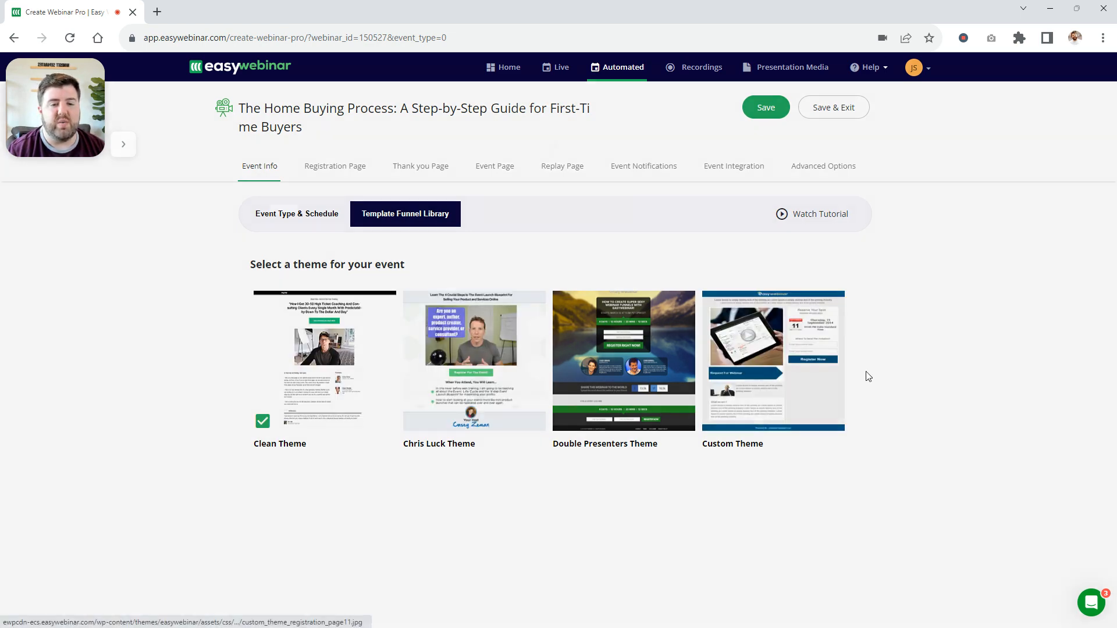
left_click(774, 377)
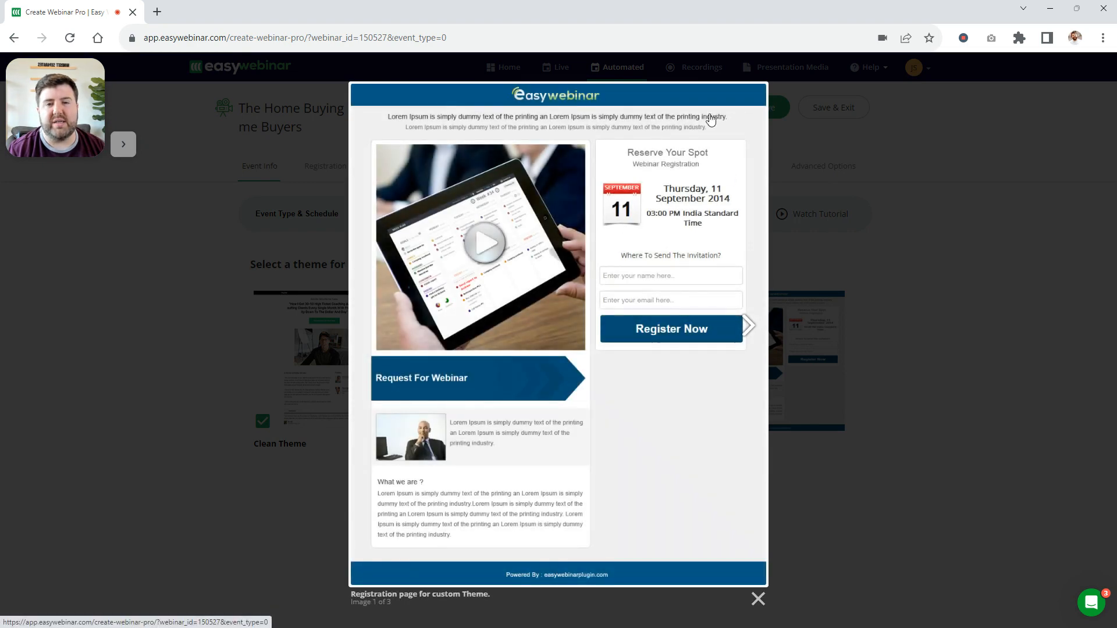
left_click(758, 599)
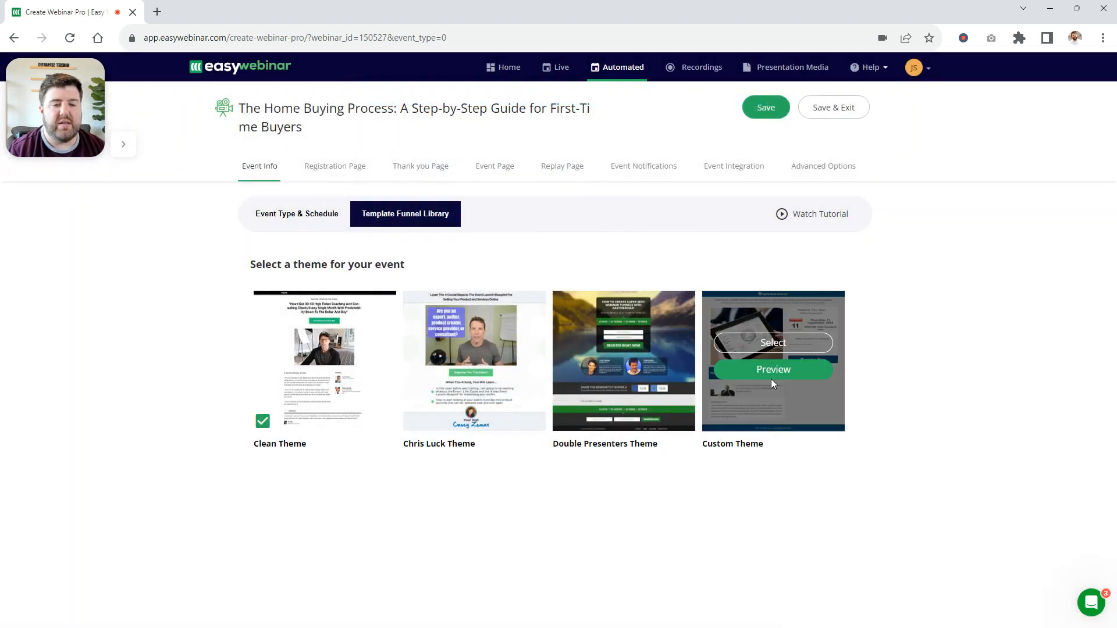
left_click(776, 345)
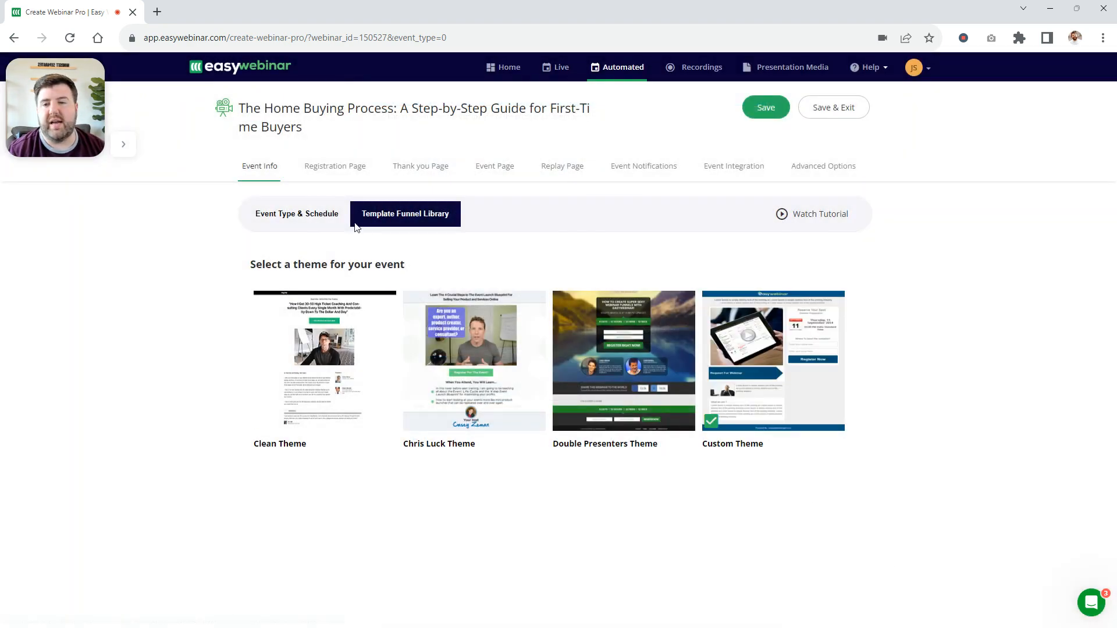
Make the full name mandatory in the registration page's content settings, keeping Image as the main display
left_click(329, 170)
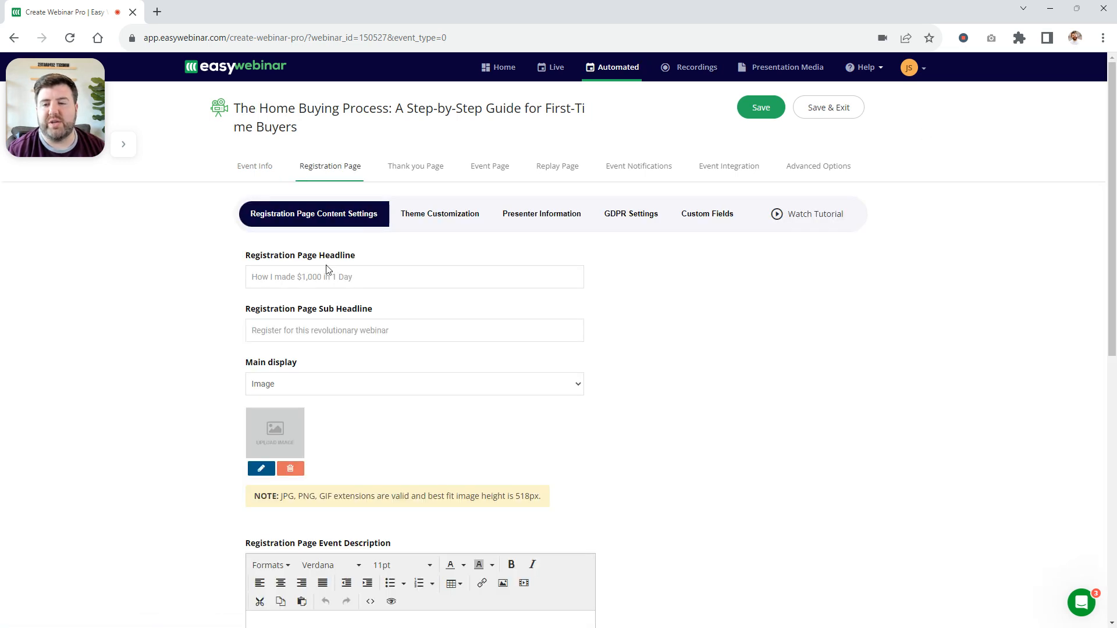
left_click(381, 275)
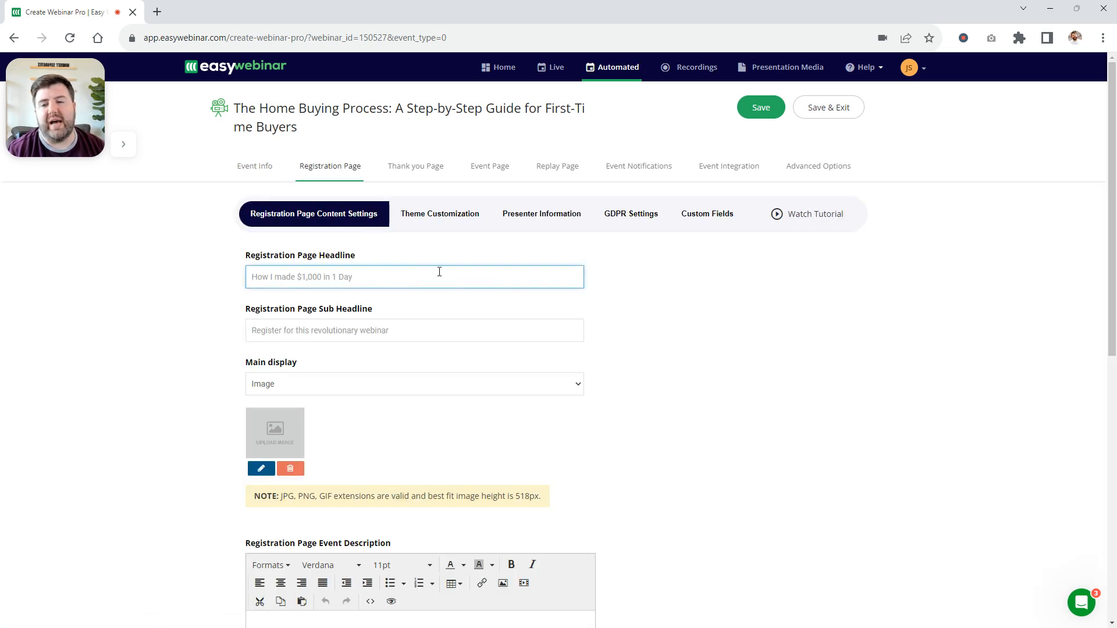
scroll(427, 268, "down", 3)
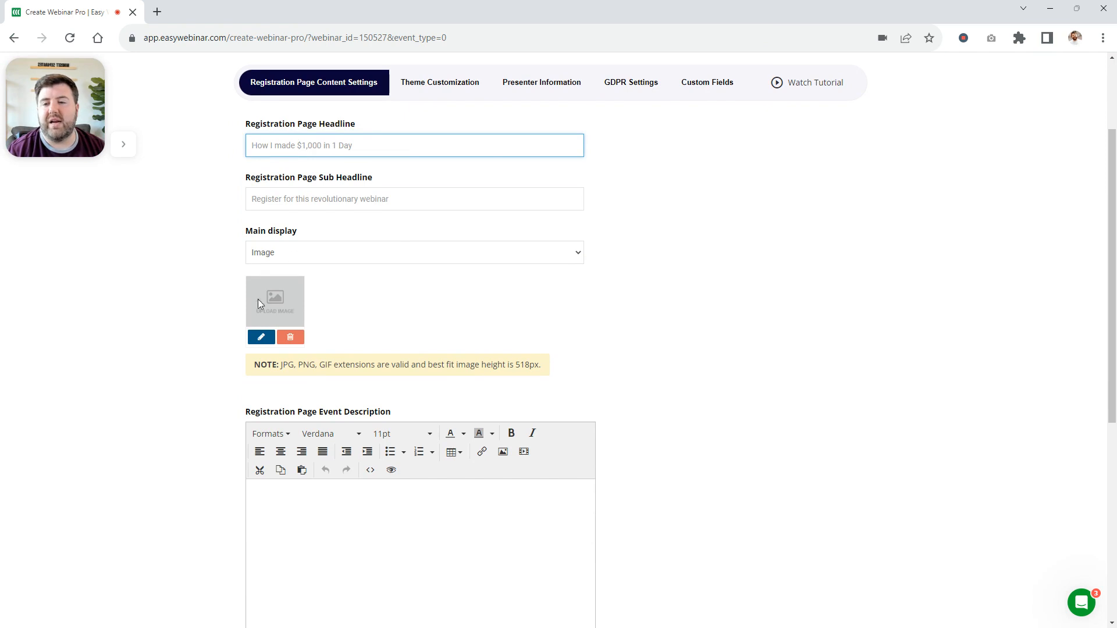
left_click(305, 256)
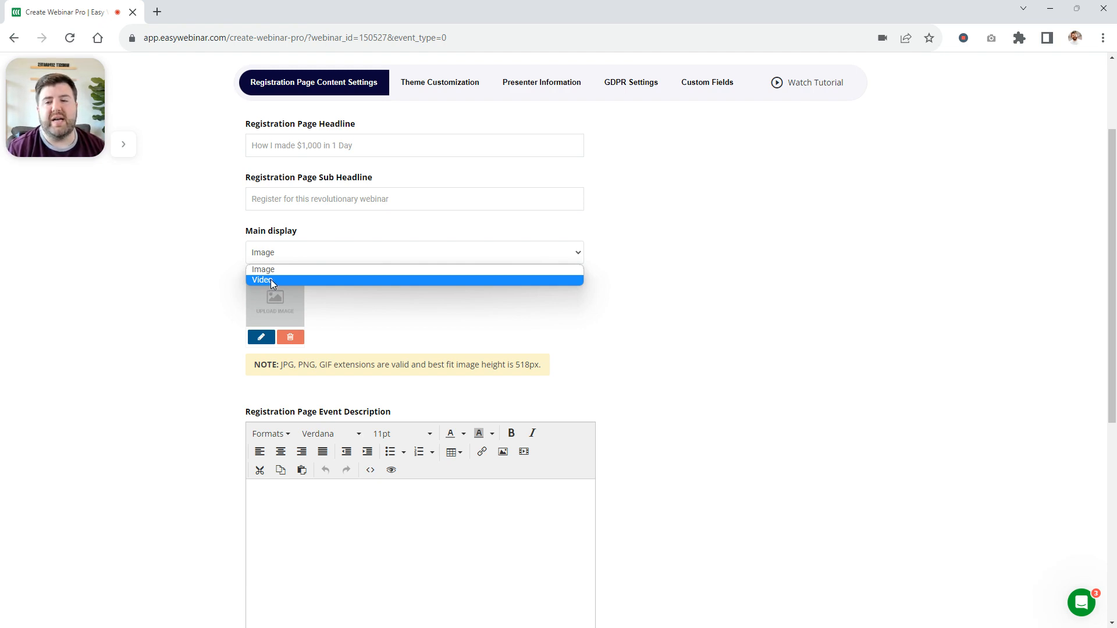
left_click(765, 359)
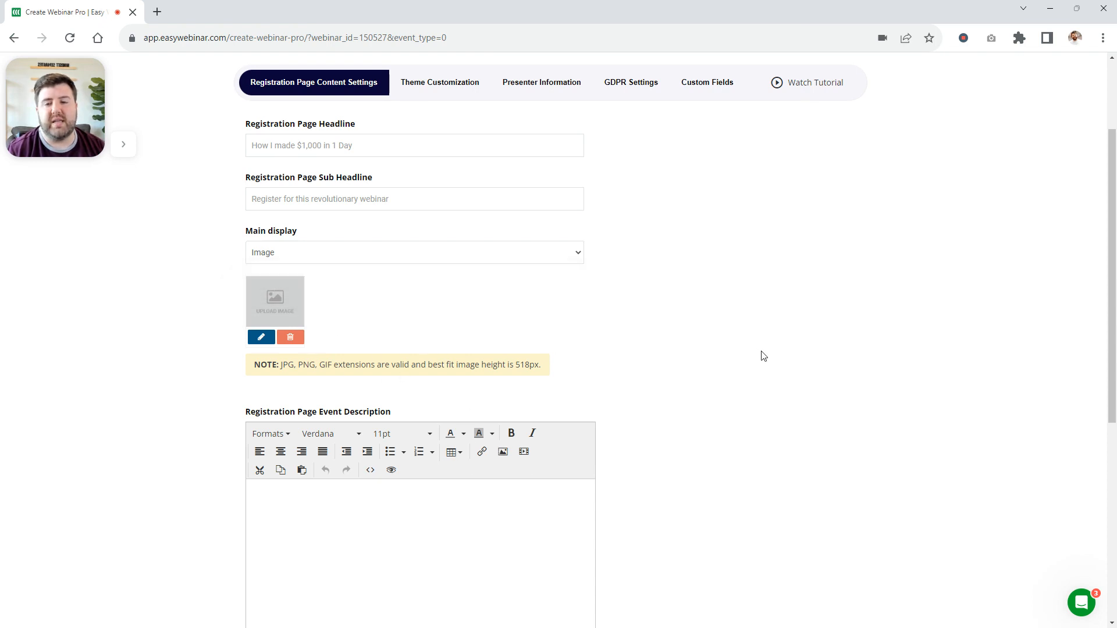
scroll(701, 339, "down", 1)
scroll(701, 339, "down", 2)
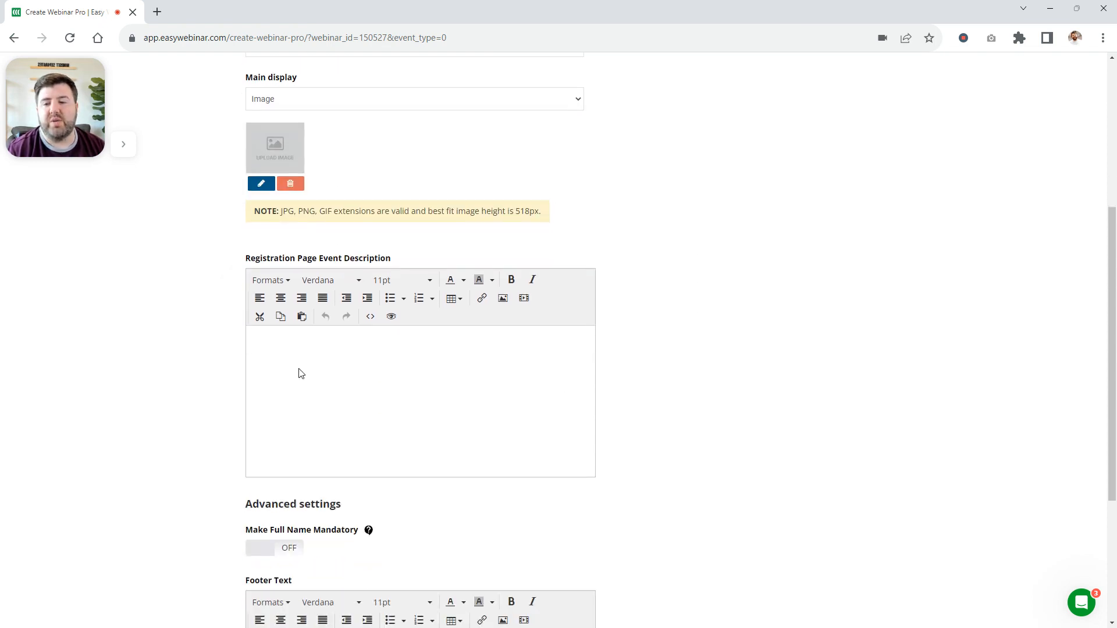
scroll(750, 369, "down", 4)
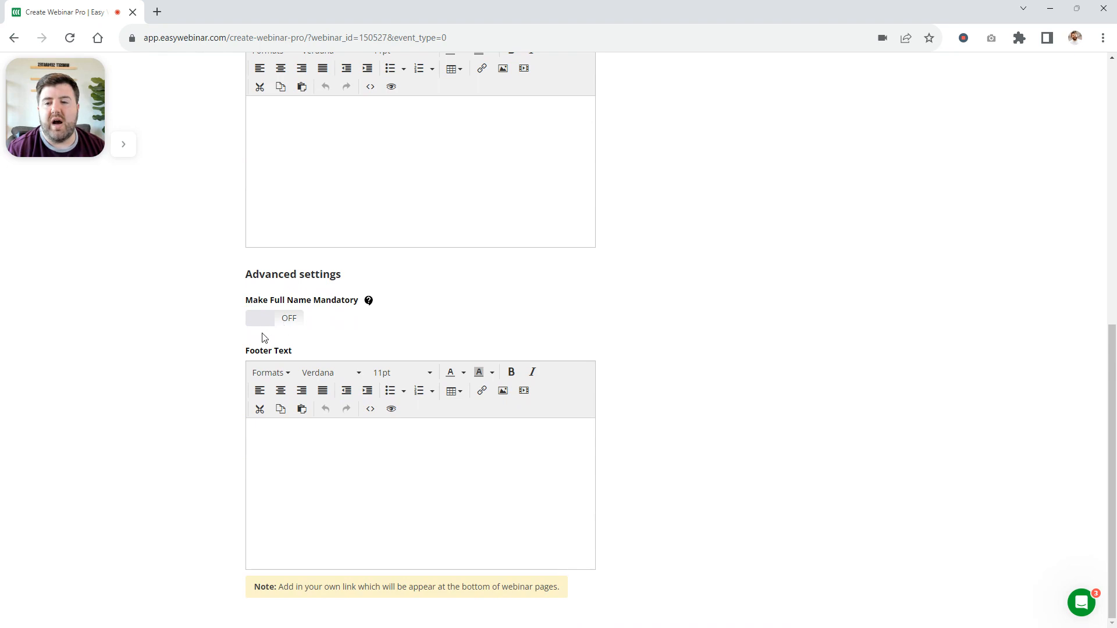
left_click(266, 323)
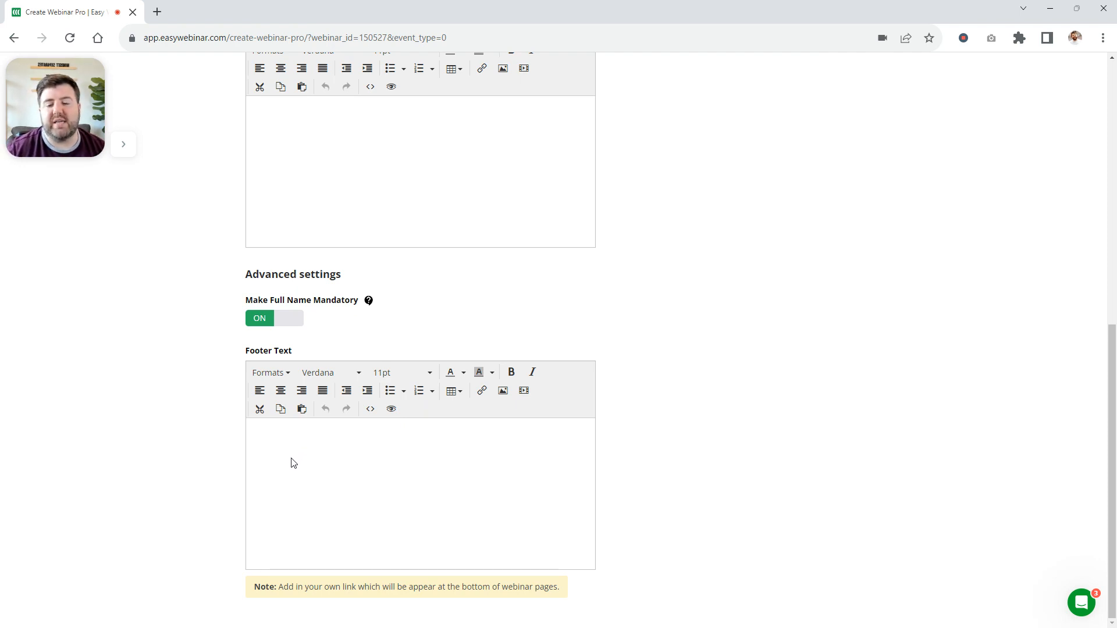
Enable Presenter Info for the registration page
scroll(366, 471, "up", 10)
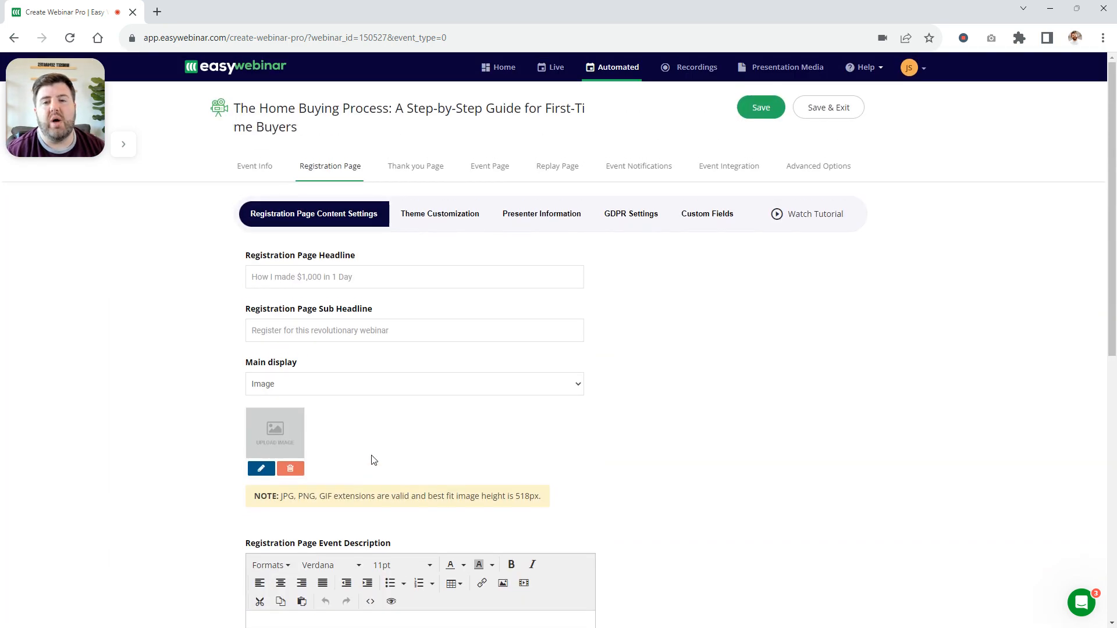
left_click(445, 217)
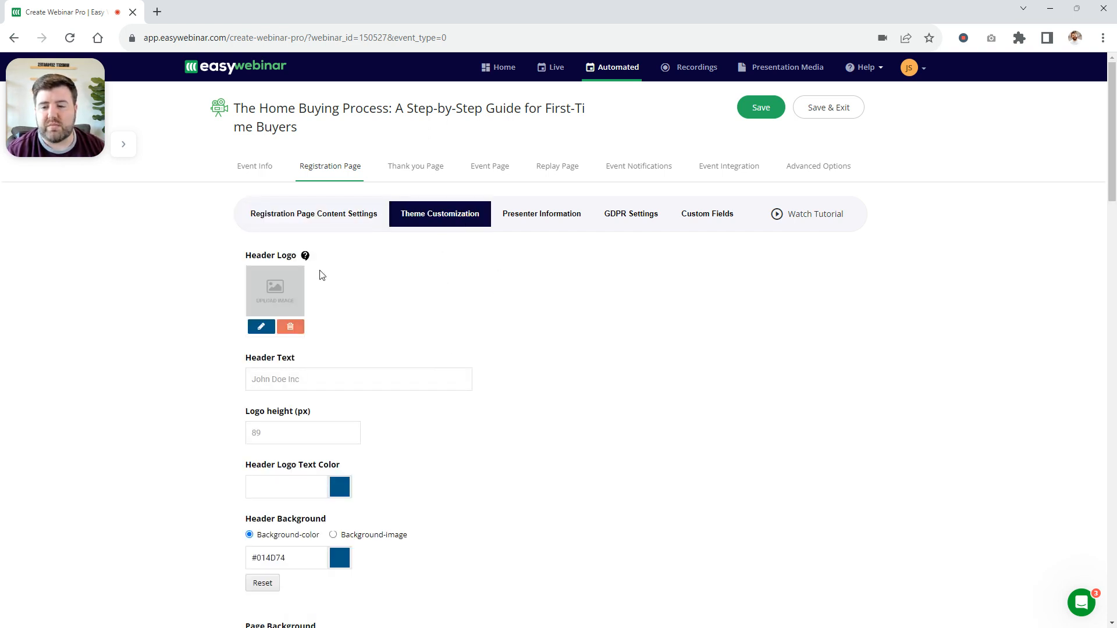
scroll(322, 275, "down", 3)
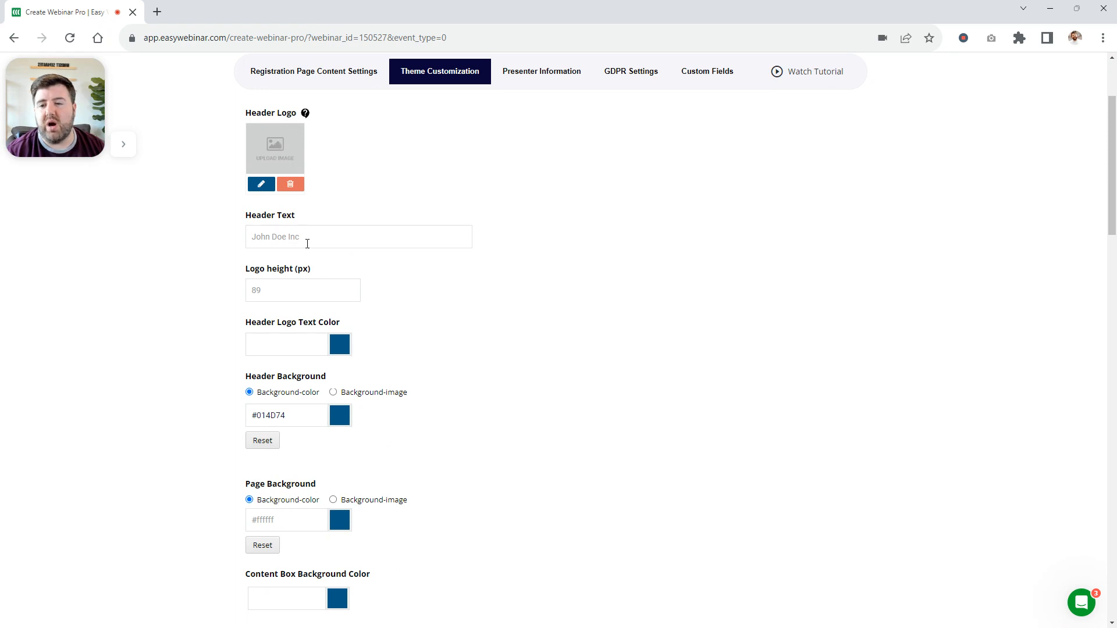
scroll(465, 296, "up", 3)
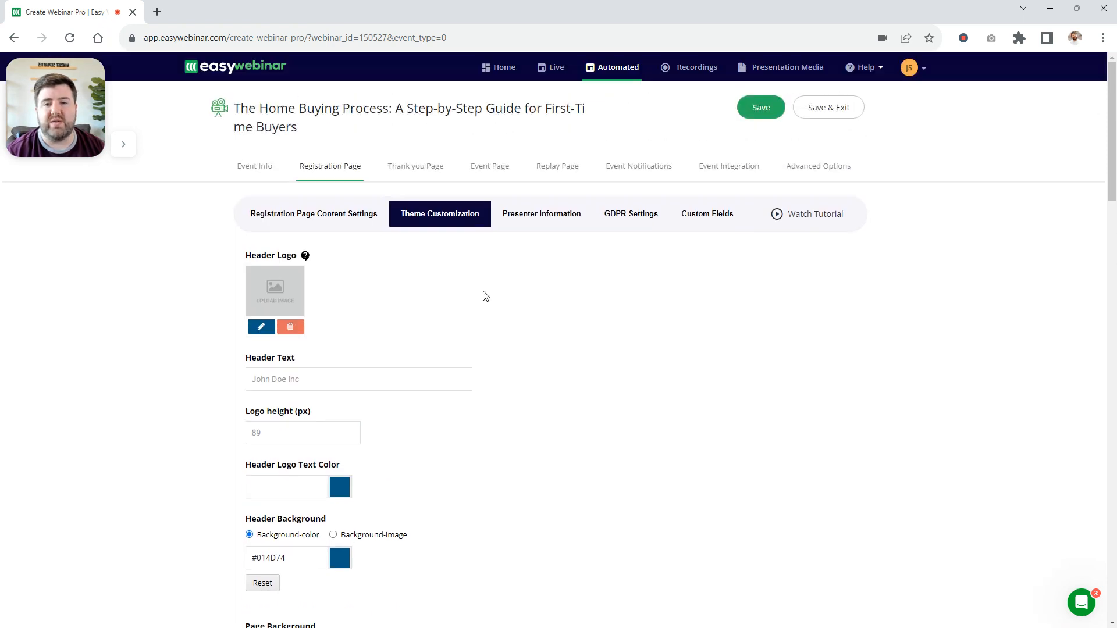
left_click(566, 216)
left_click(271, 277)
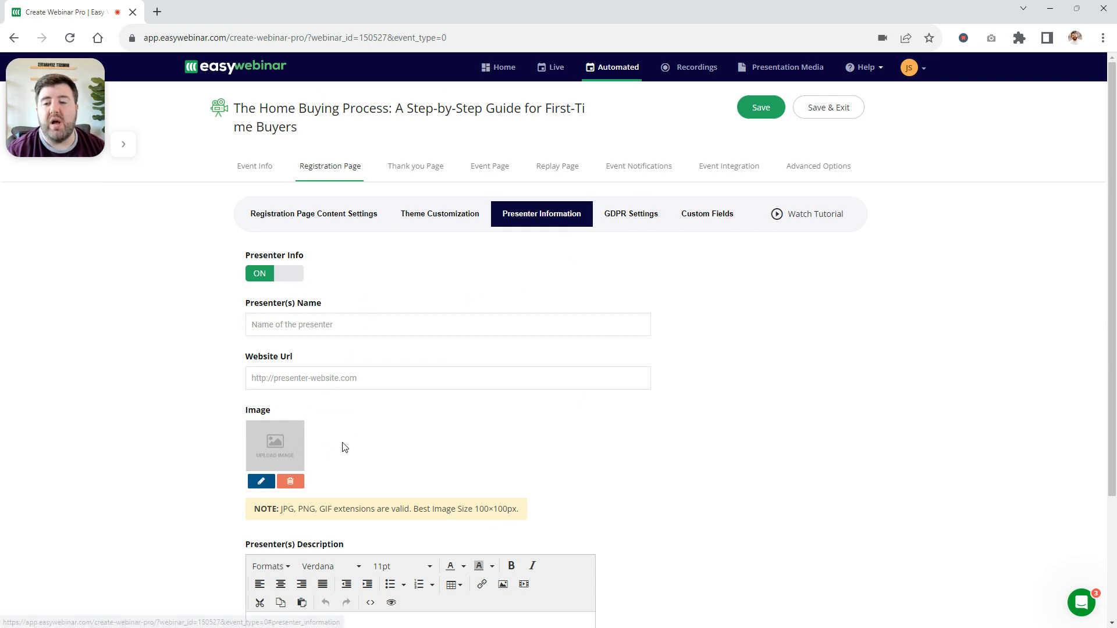
scroll(339, 378, "down", 3)
scroll(336, 379, "up", 3)
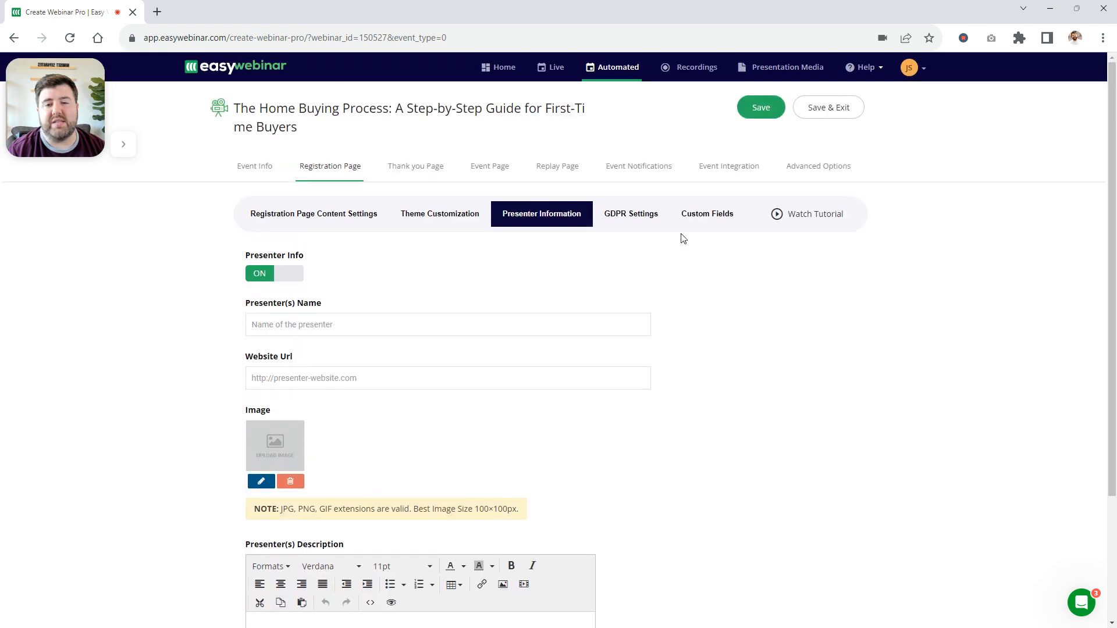
Enable GDPR compliance for registration, and turn on the Phone Number custom field as required
left_click(632, 216)
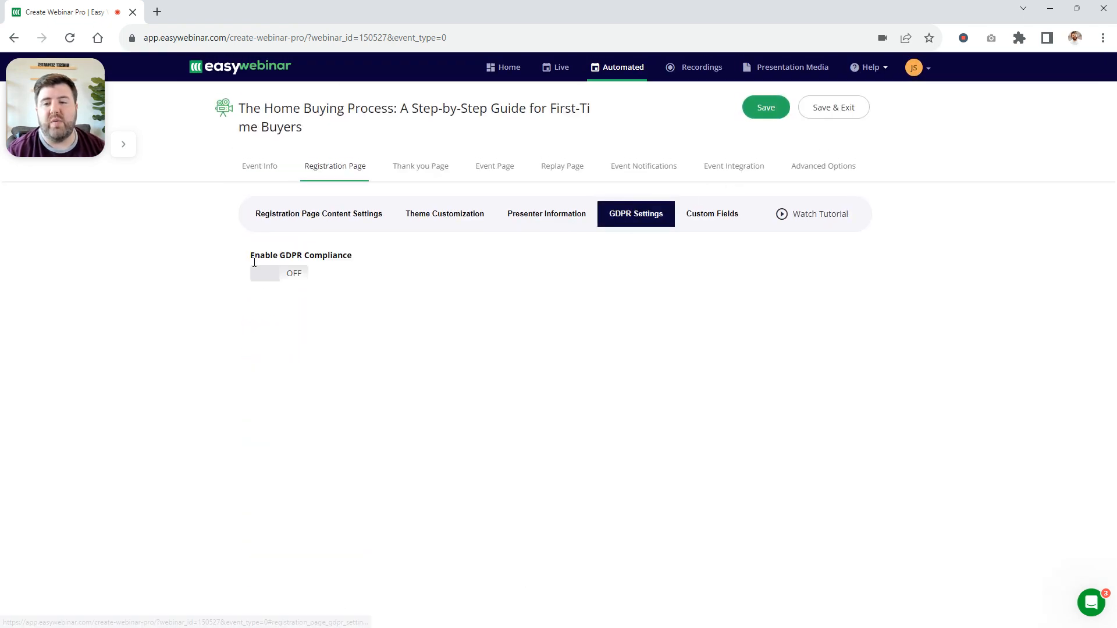
left_click(266, 276)
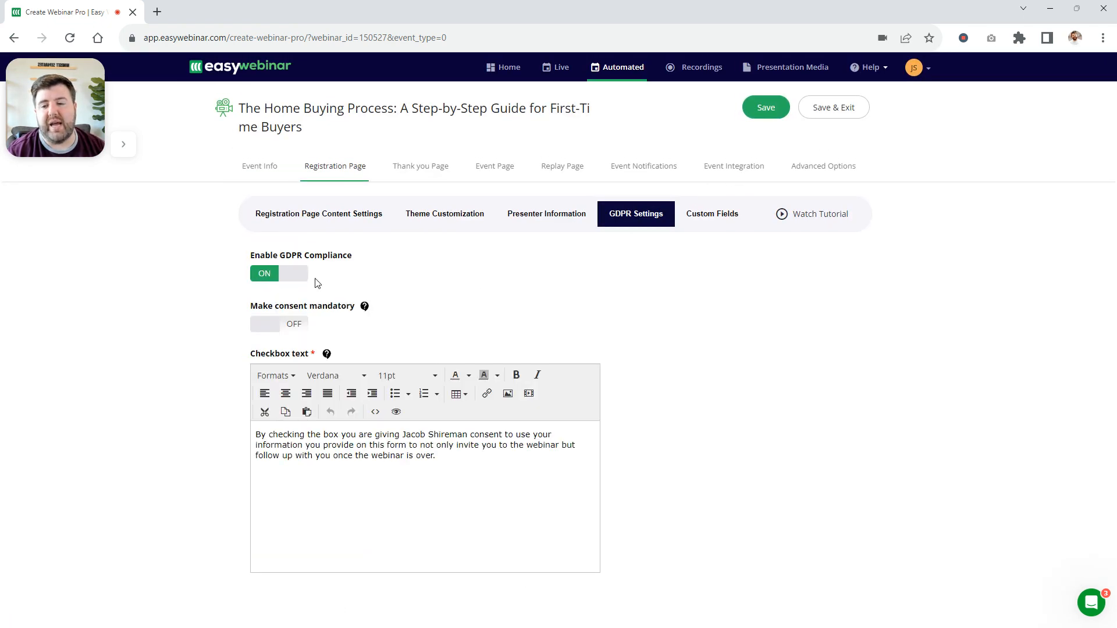
left_click(723, 214)
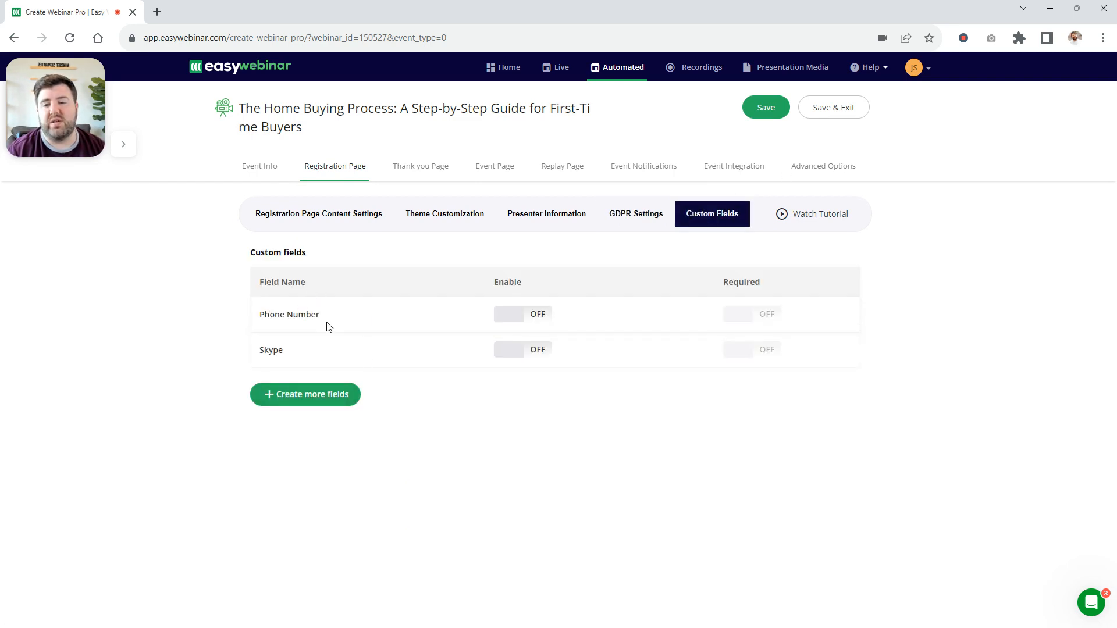
left_click(509, 320)
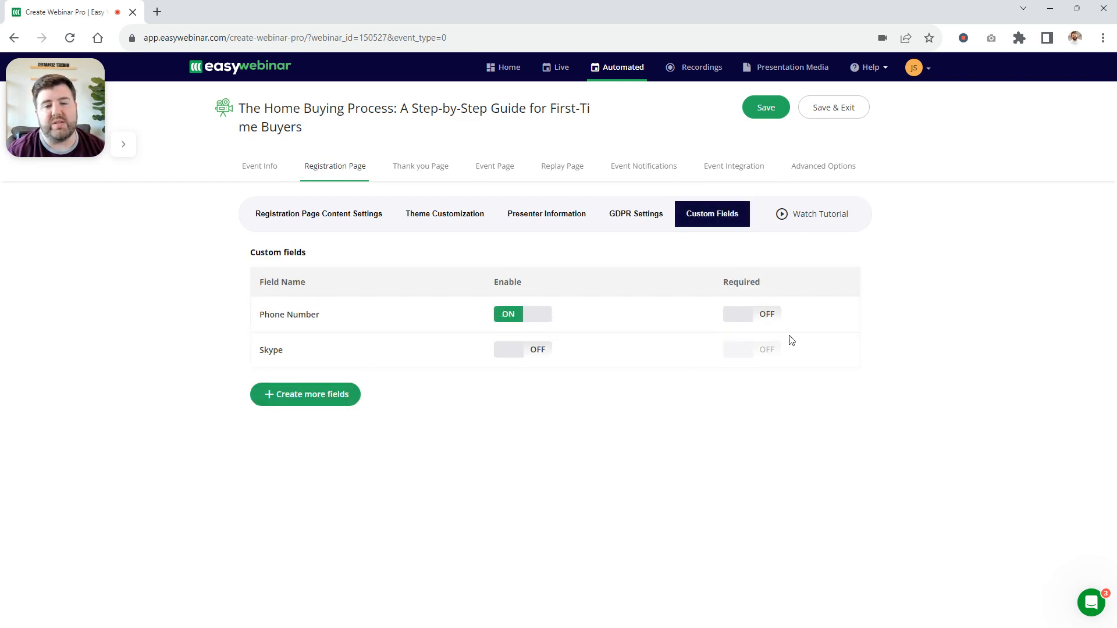
left_click(736, 314)
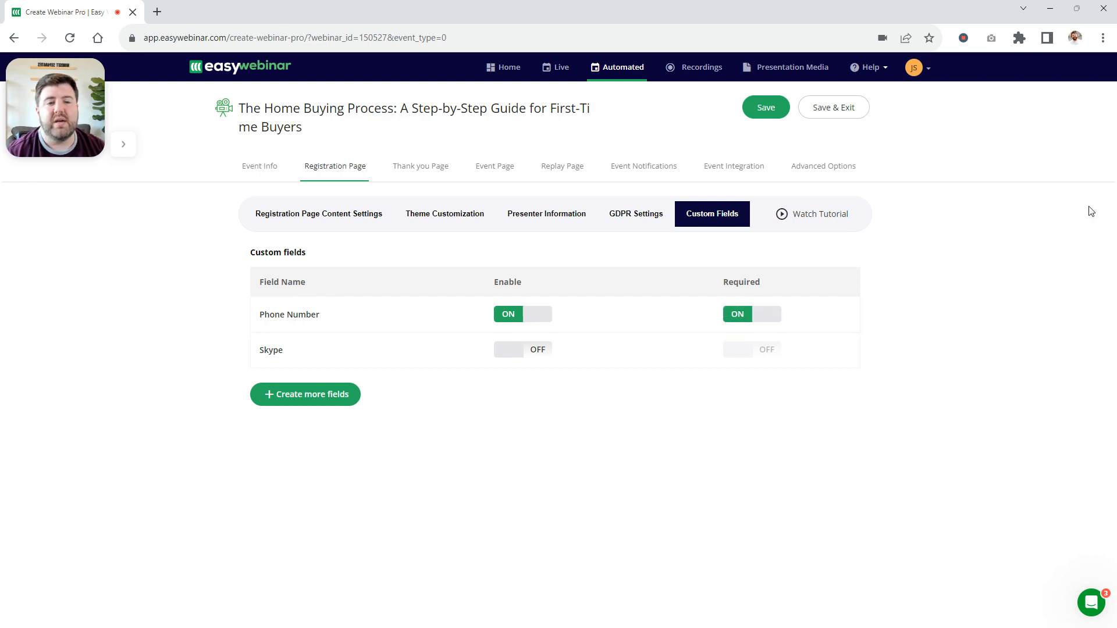
Set the thank you page's main display to Video with URL as the source type
left_click(420, 170)
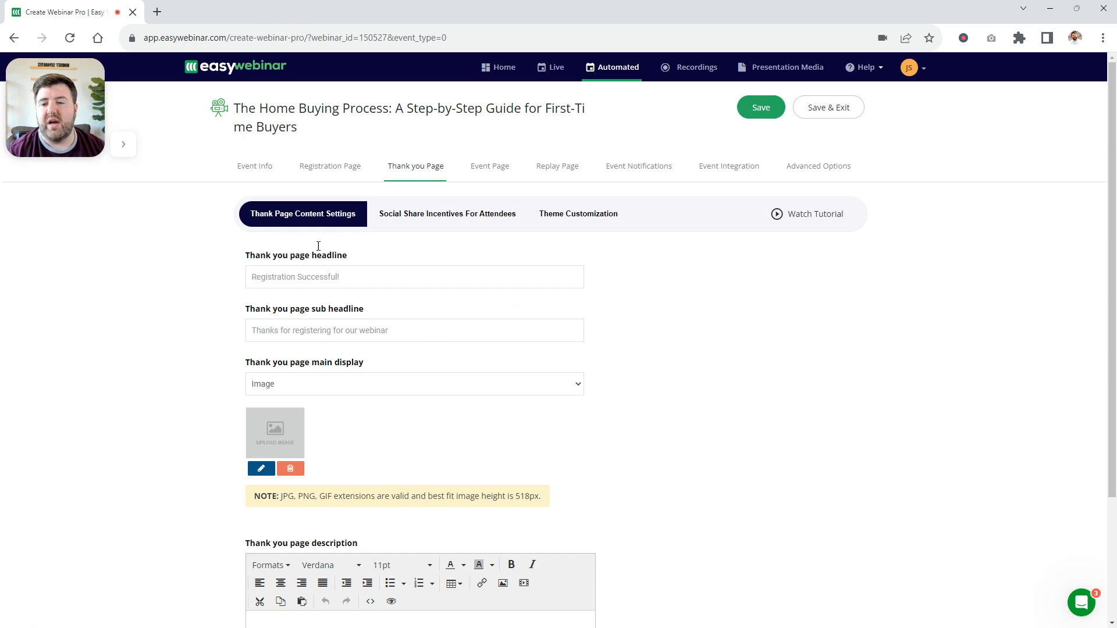
scroll(364, 372, "down", 2)
left_click(369, 294)
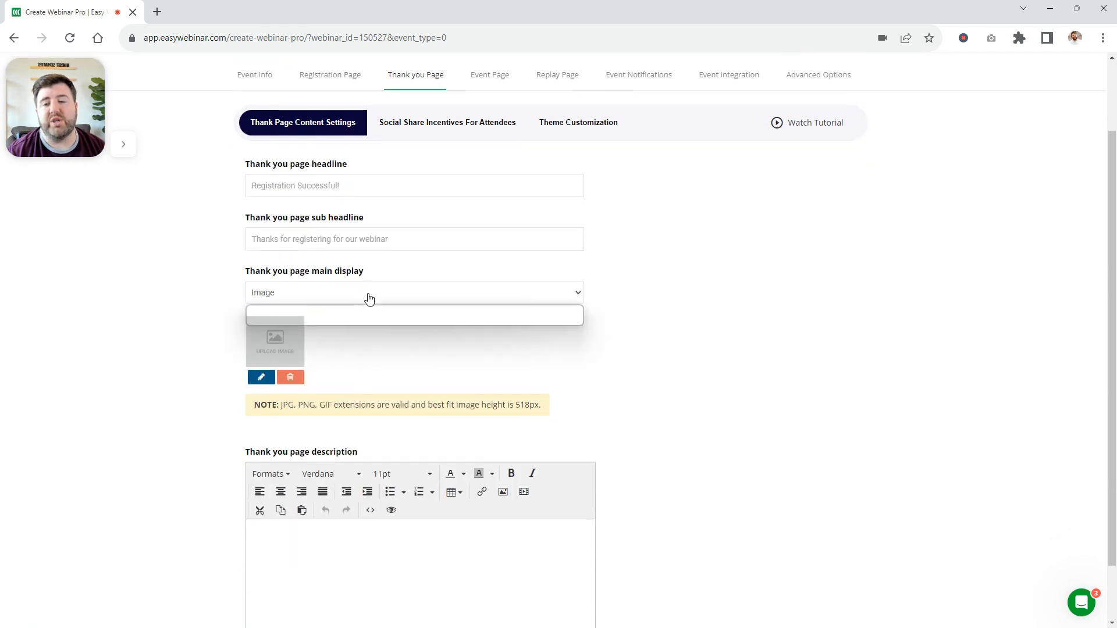
left_click(317, 319)
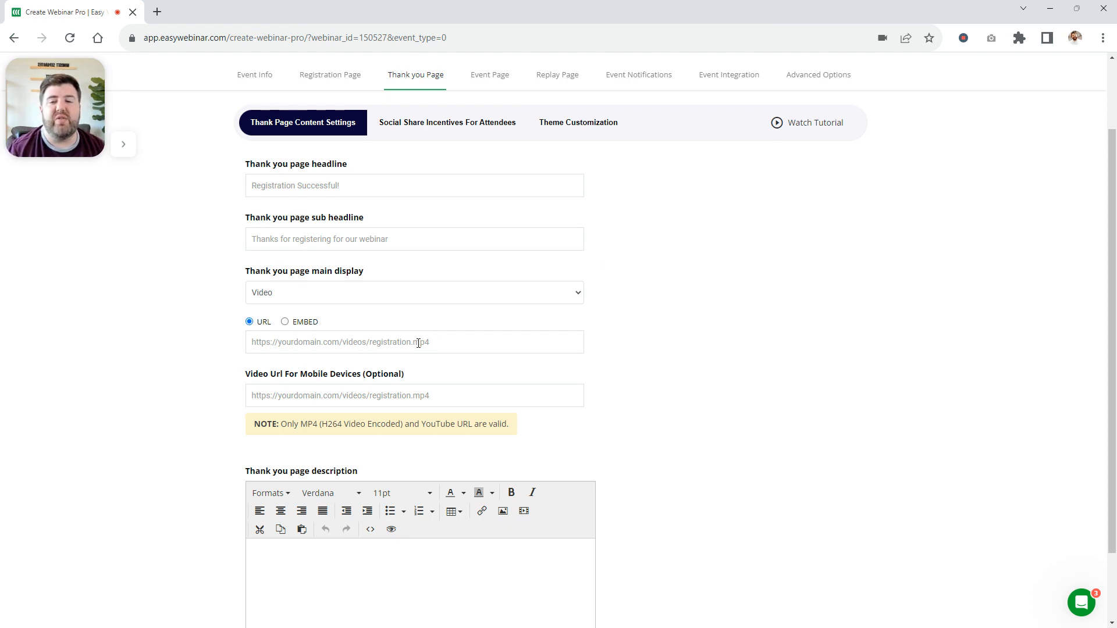
left_click(398, 348)
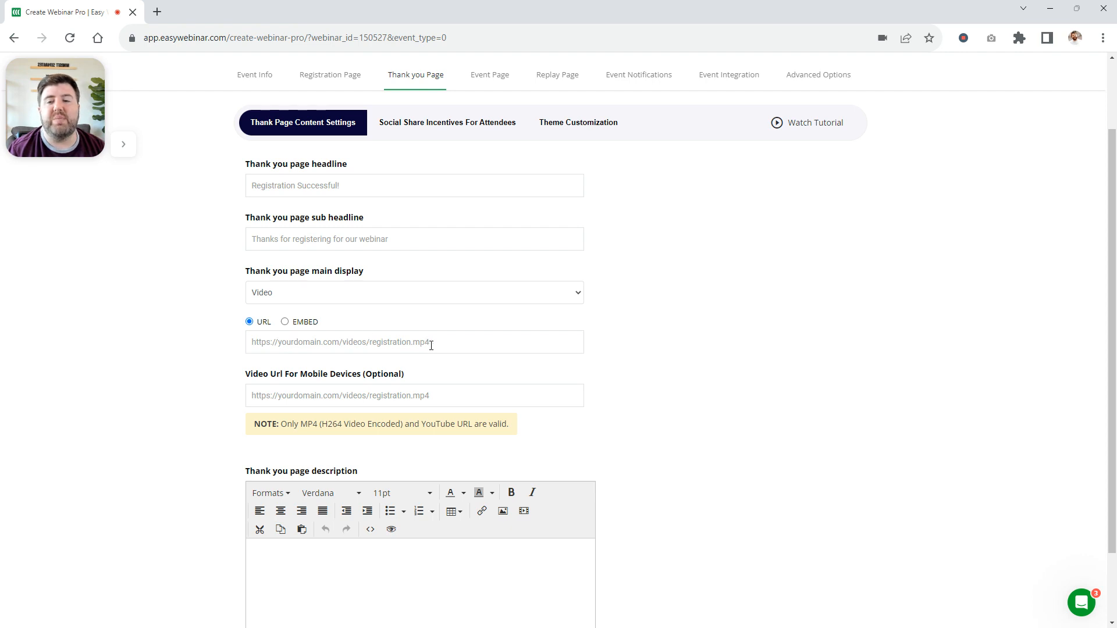
left_click(431, 295)
left_click(469, 295)
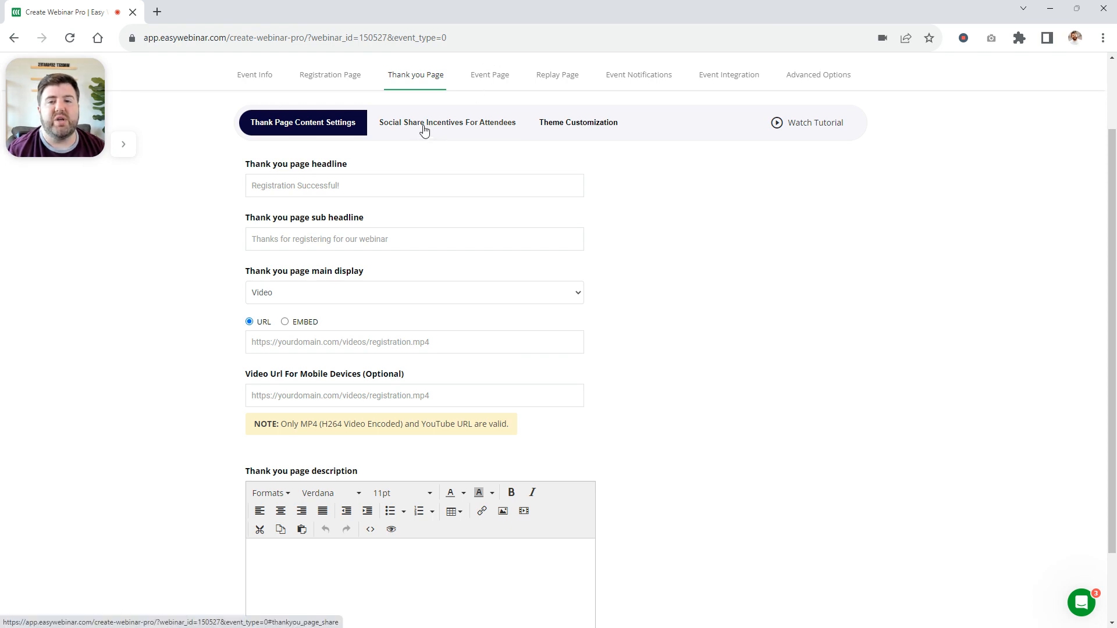
Review the thank you page's share incentives and the event page's content settings, including its description, video and redirect options
left_click(474, 128)
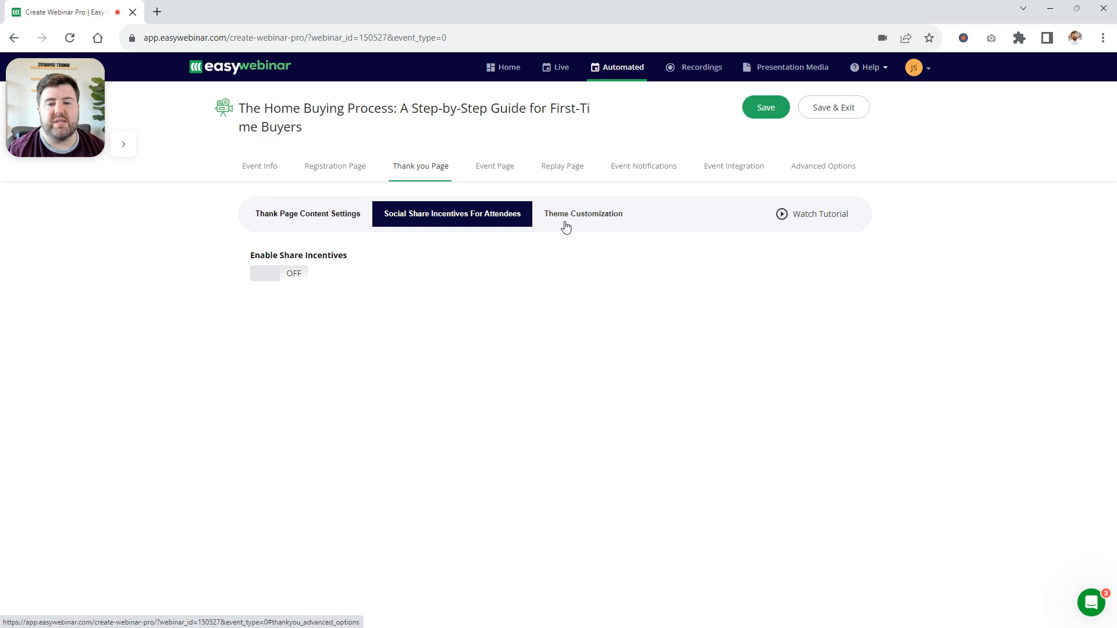
left_click(502, 168)
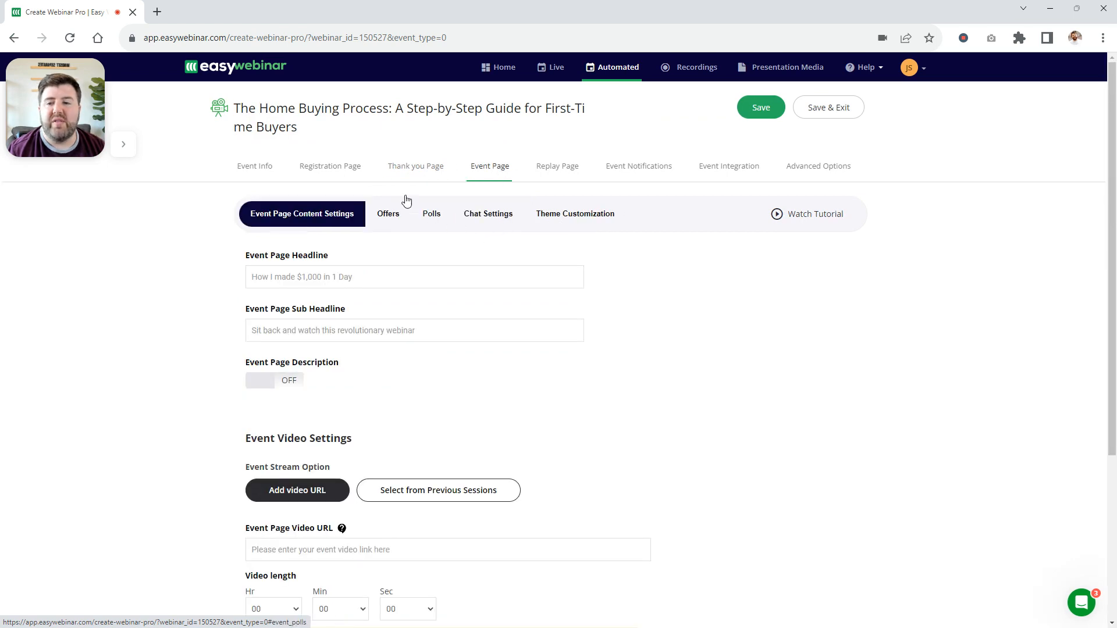
scroll(386, 284, "down", 3)
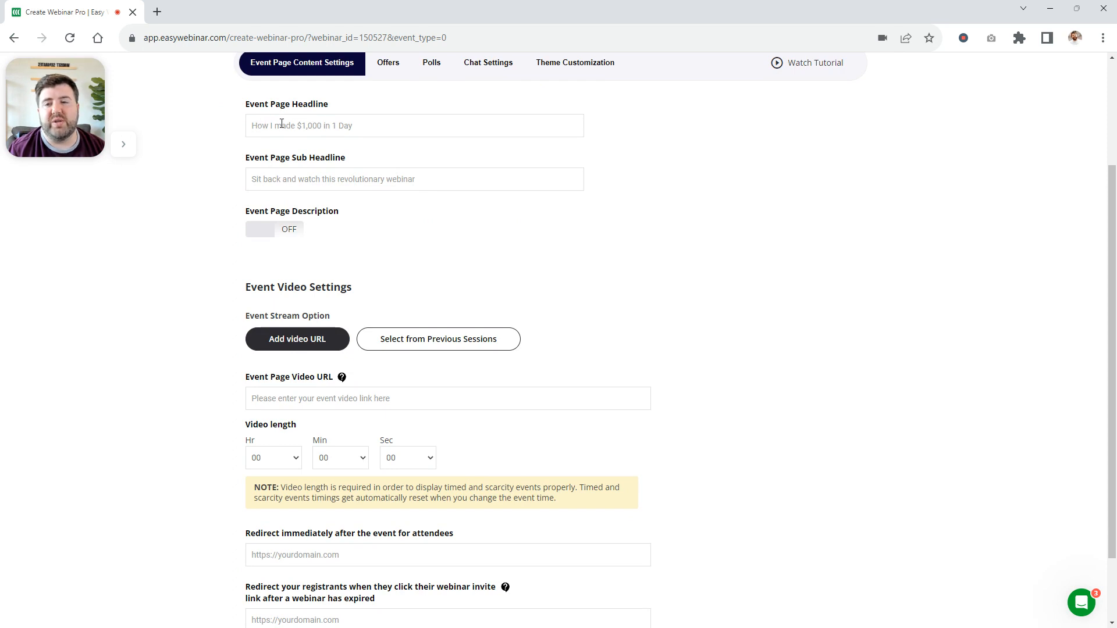
left_click(266, 236)
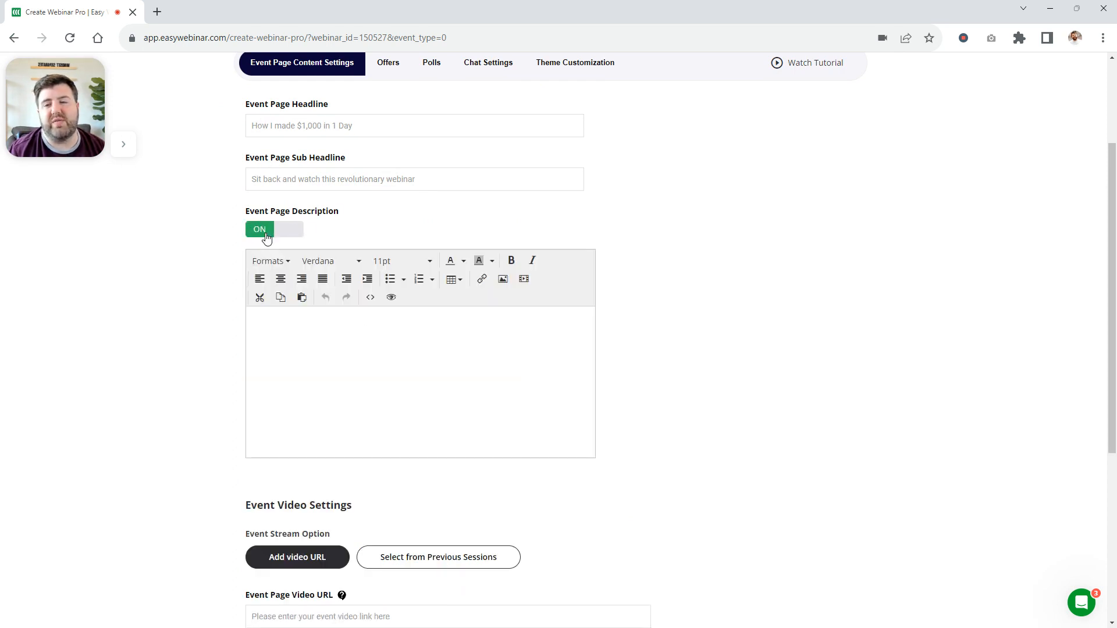
left_click(269, 236)
scroll(589, 247, "down", 2)
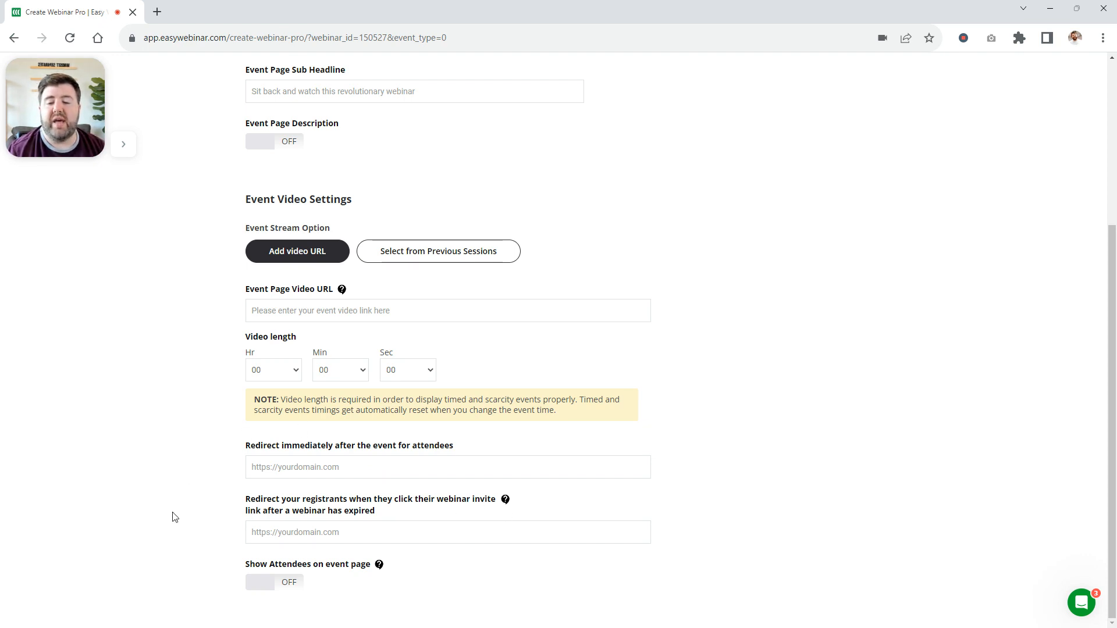
scroll(349, 471, "up", 5)
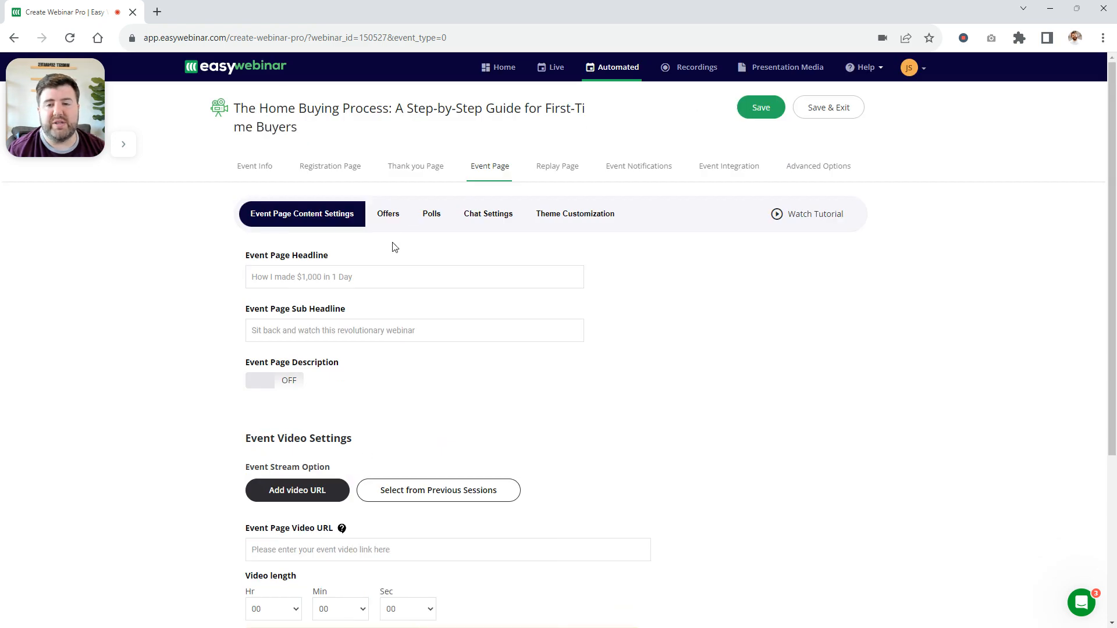
Enable offers for the event page and set its chat box to Contact Box
left_click(393, 213)
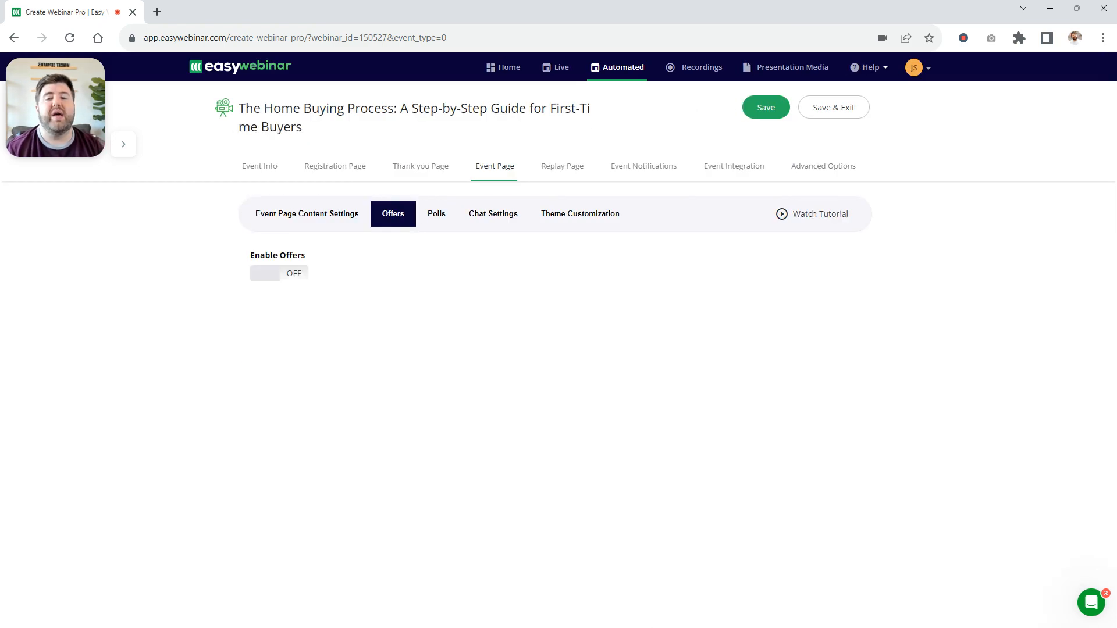
left_click(278, 272)
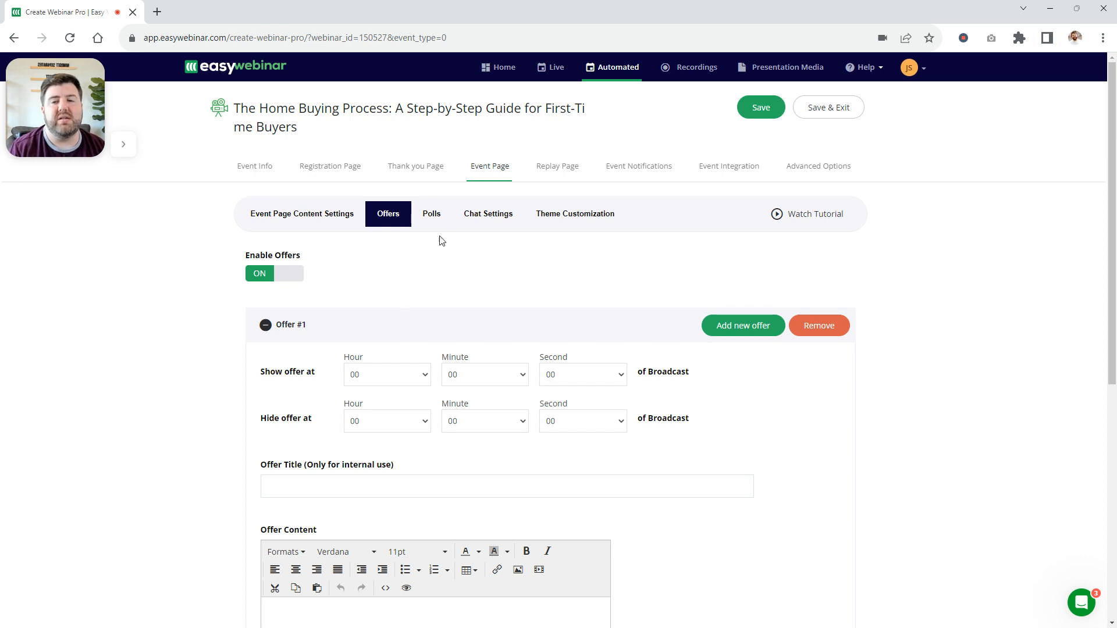
left_click(441, 217)
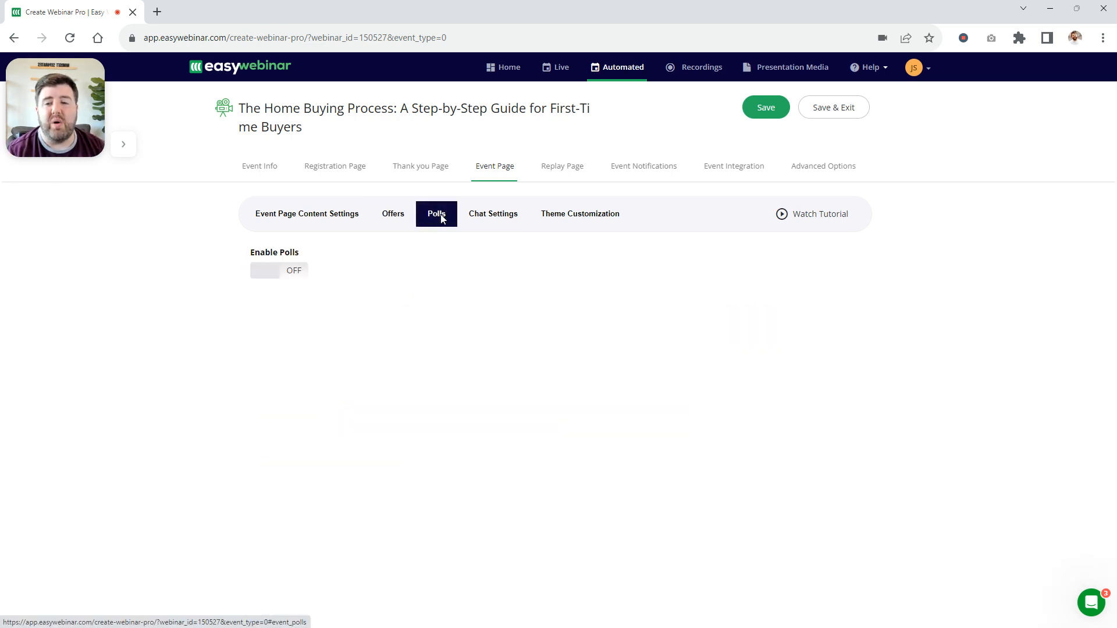
left_click(489, 216)
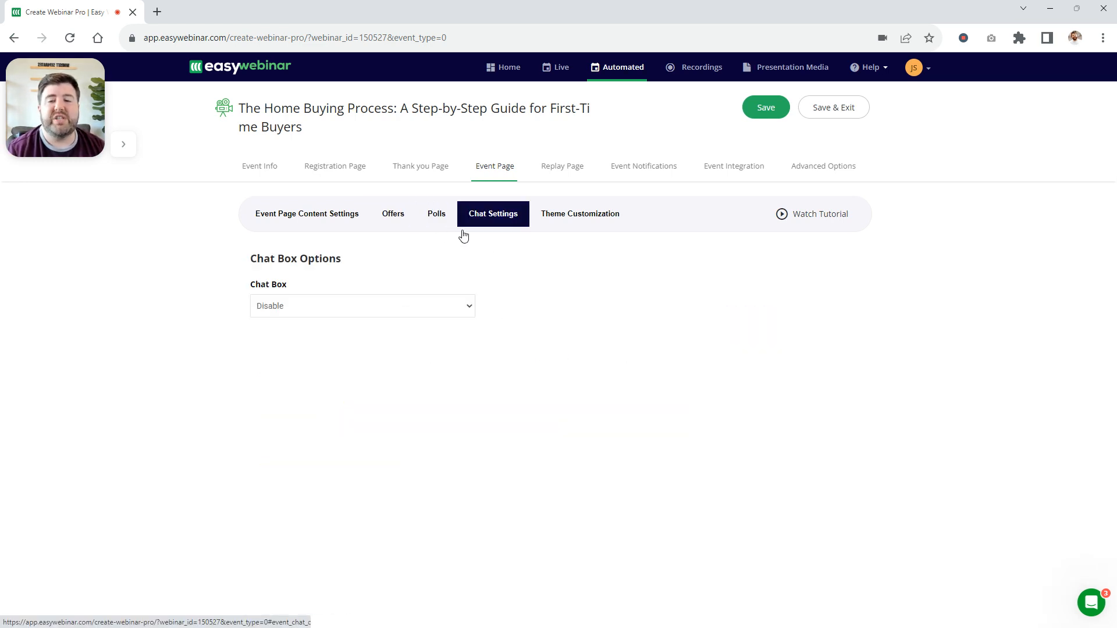
left_click(277, 308)
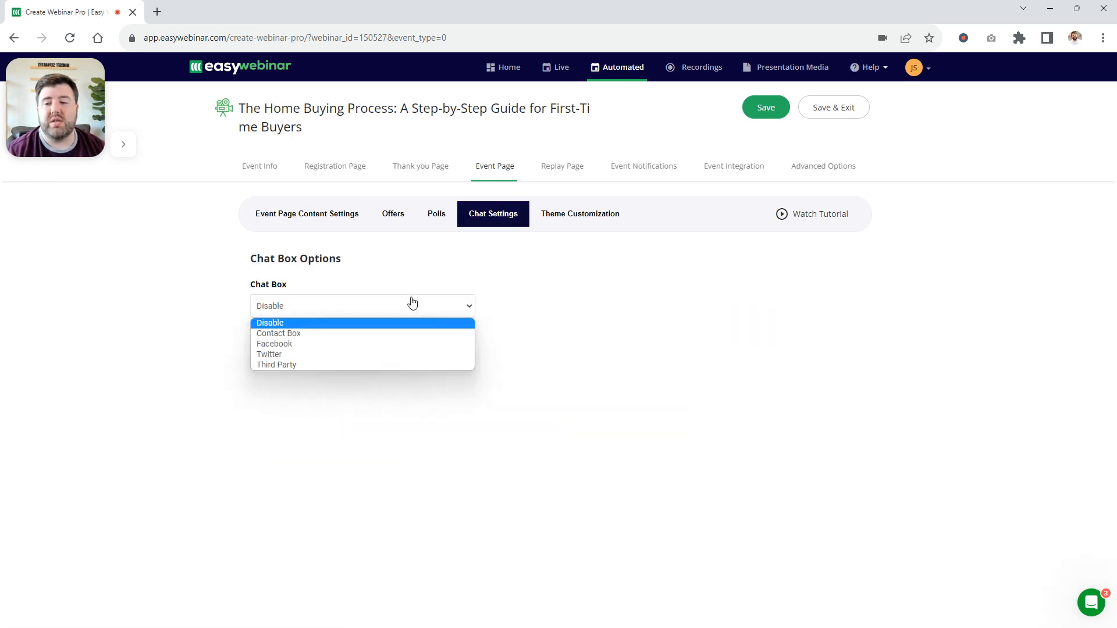
left_click(302, 333)
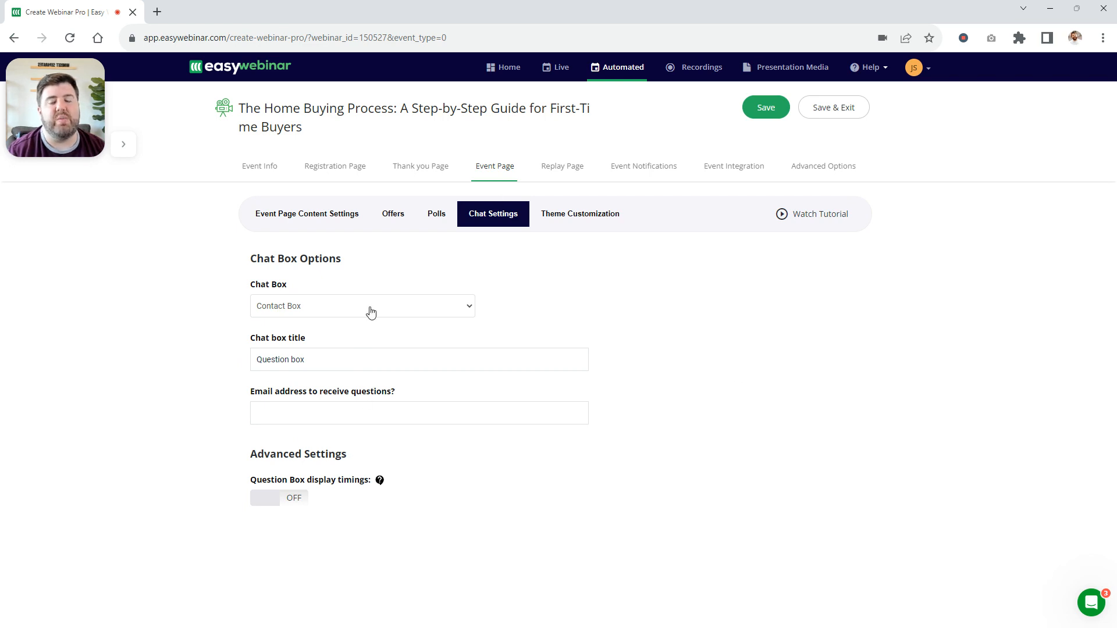
Review the replay page settings, and examine the welcome email notification's templates, message content and event information shortcodes
left_click(561, 170)
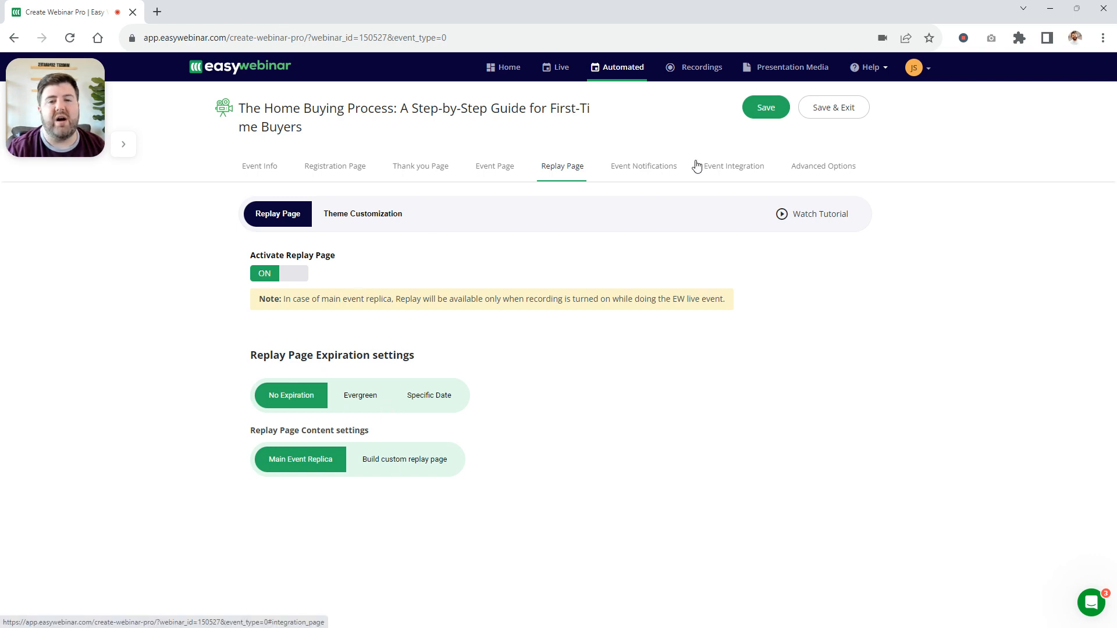
left_click(664, 167)
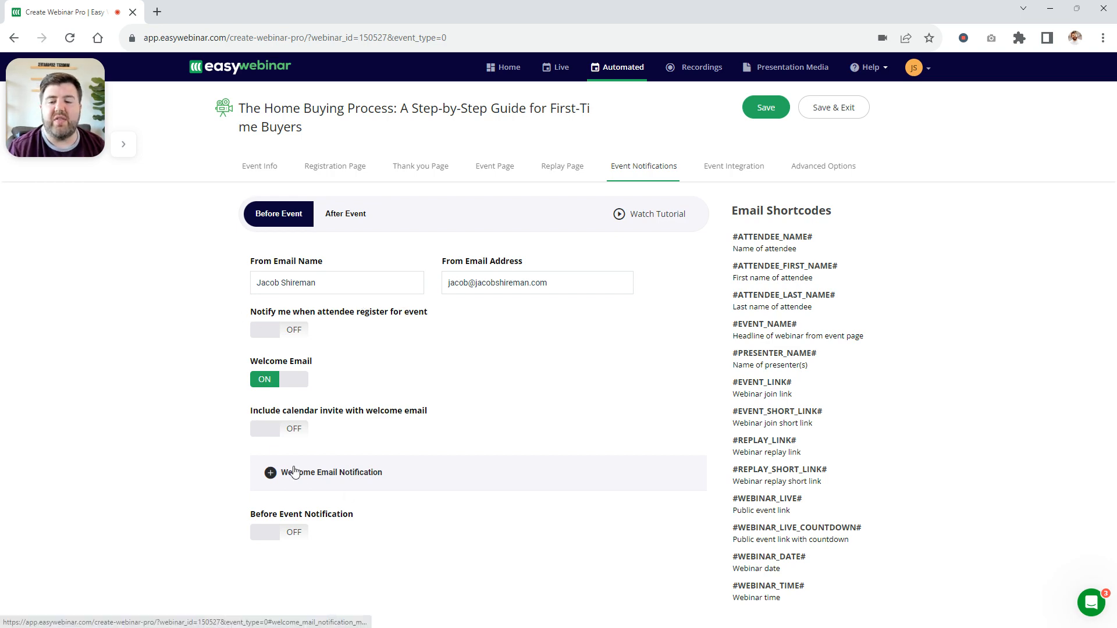
left_click(344, 471)
scroll(555, 431, "down", 6)
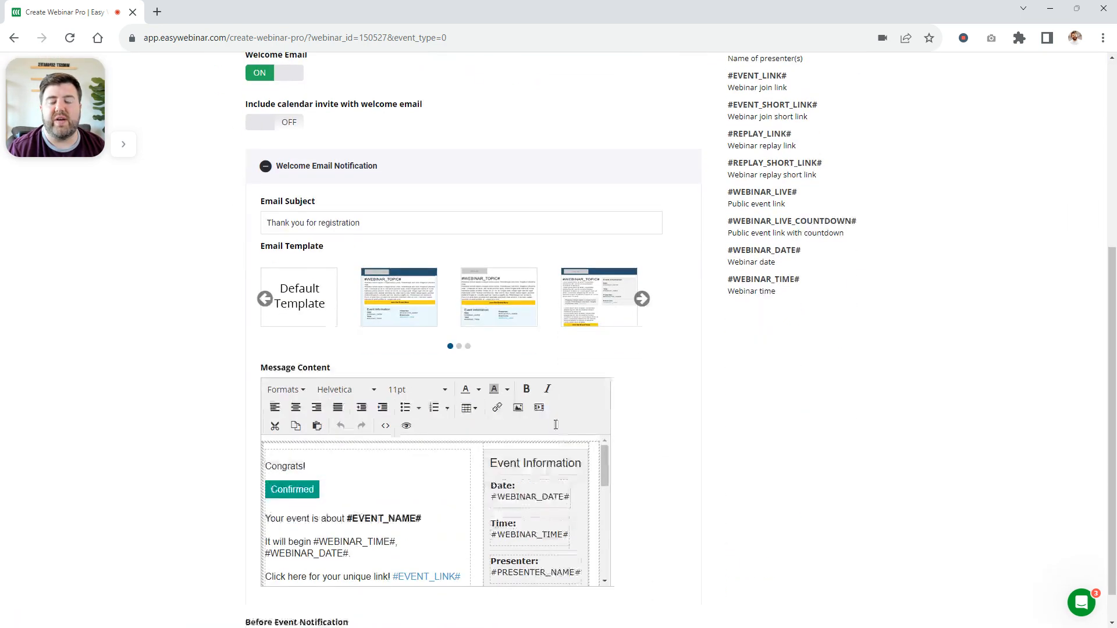
scroll(430, 408, "down", 4)
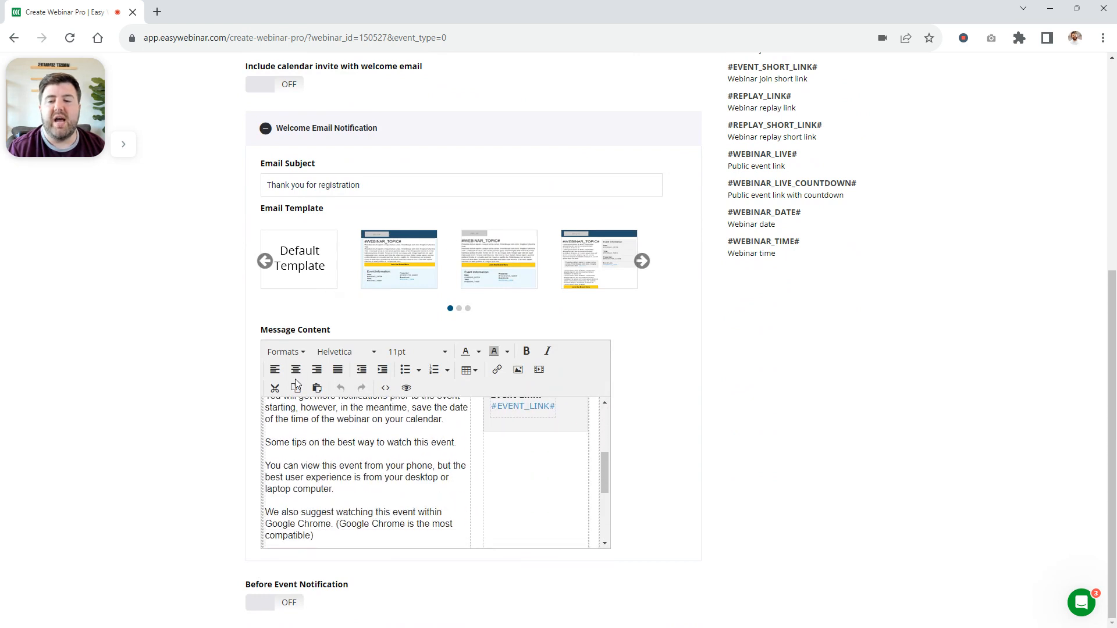
scroll(489, 459, "up", 5)
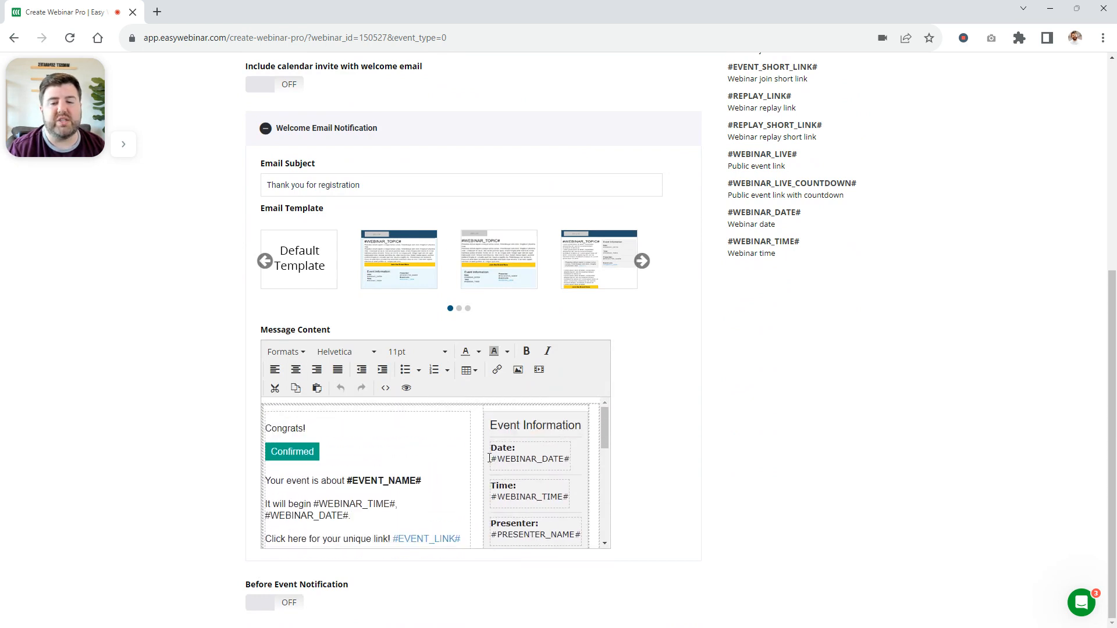
scroll(528, 465, "down", 3)
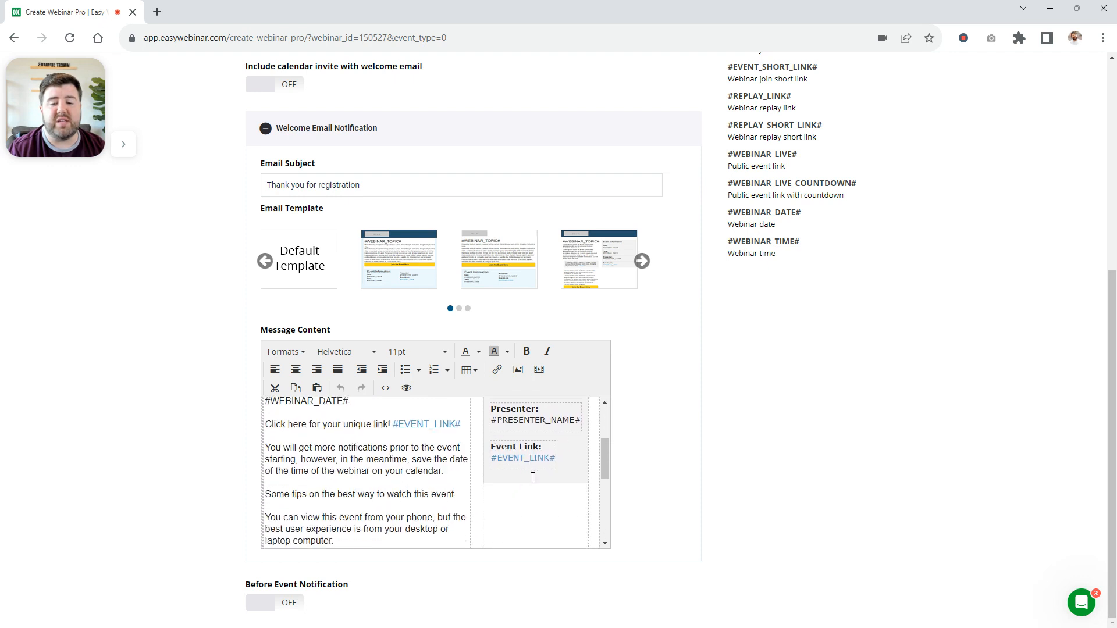
left_click_drag(549, 459, 478, 416)
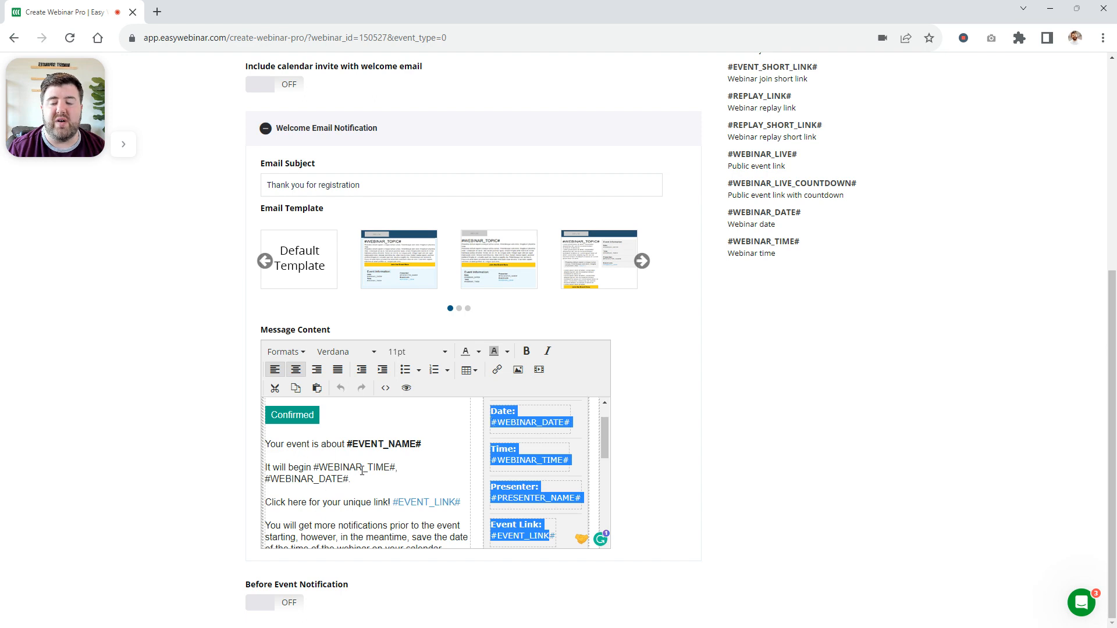
scroll(359, 466, "down", 3)
scroll(359, 465, "up", 1)
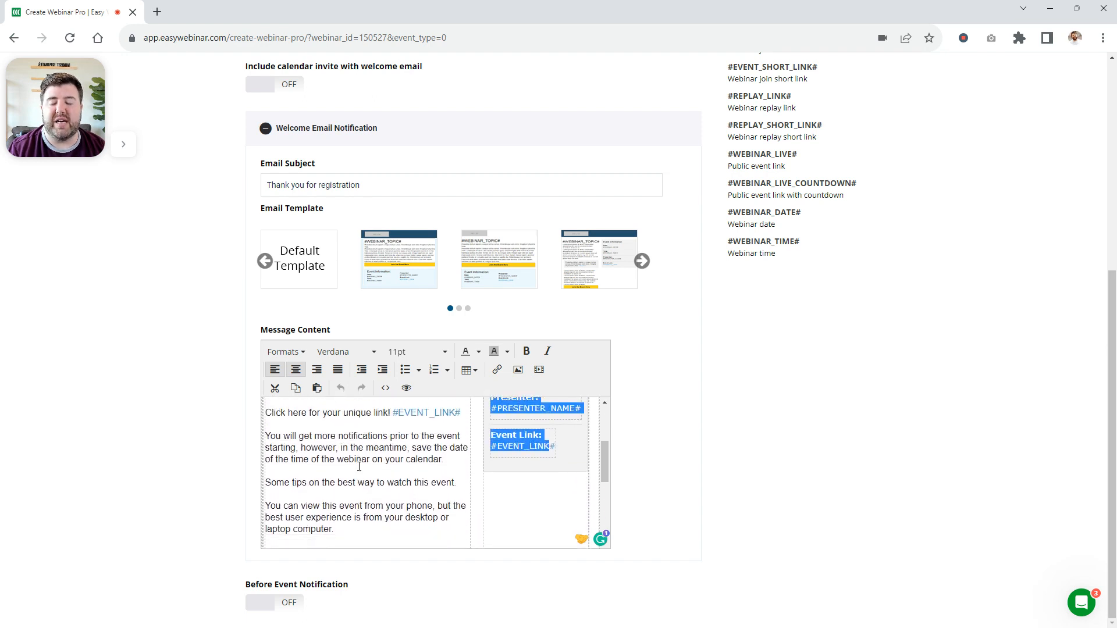
scroll(360, 472, "down", 1)
scroll(356, 497, "down", 2)
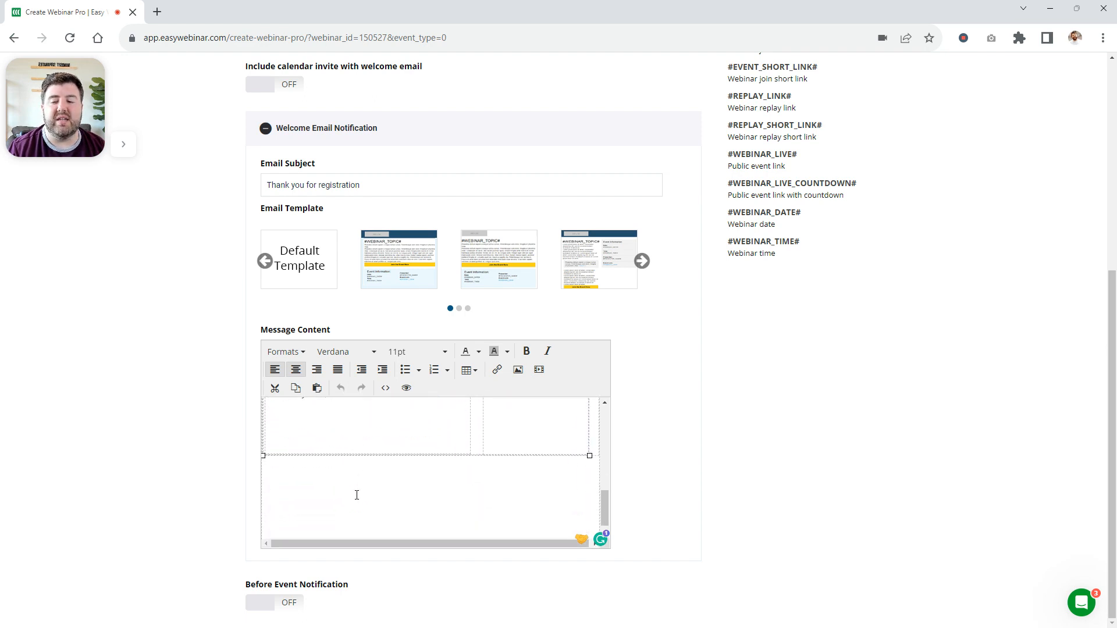
scroll(357, 493, "up", 10)
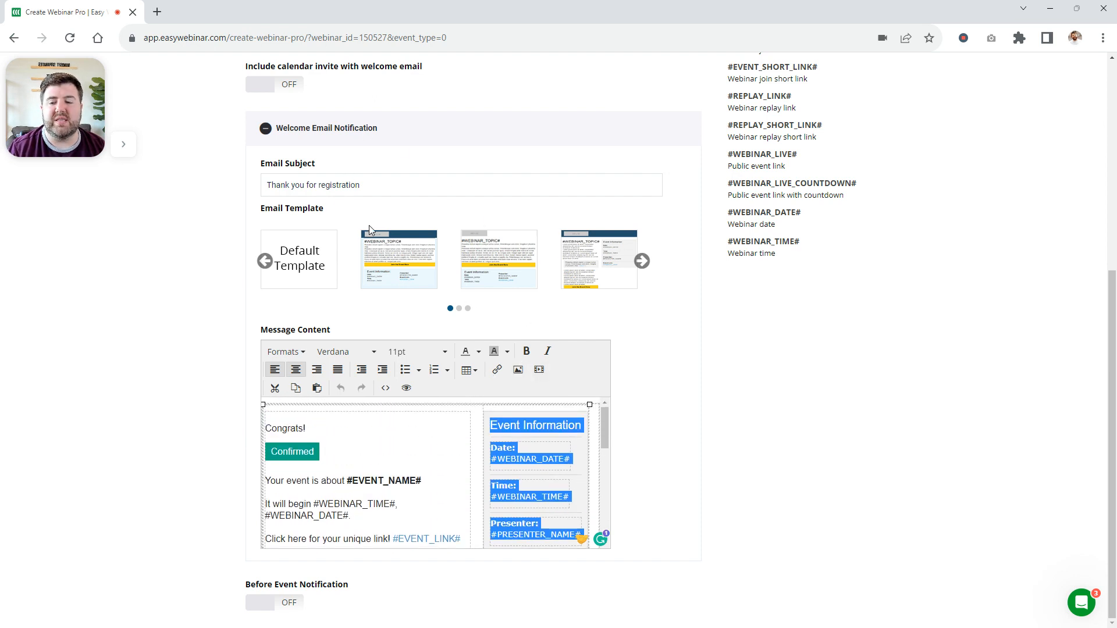
left_click(259, 602)
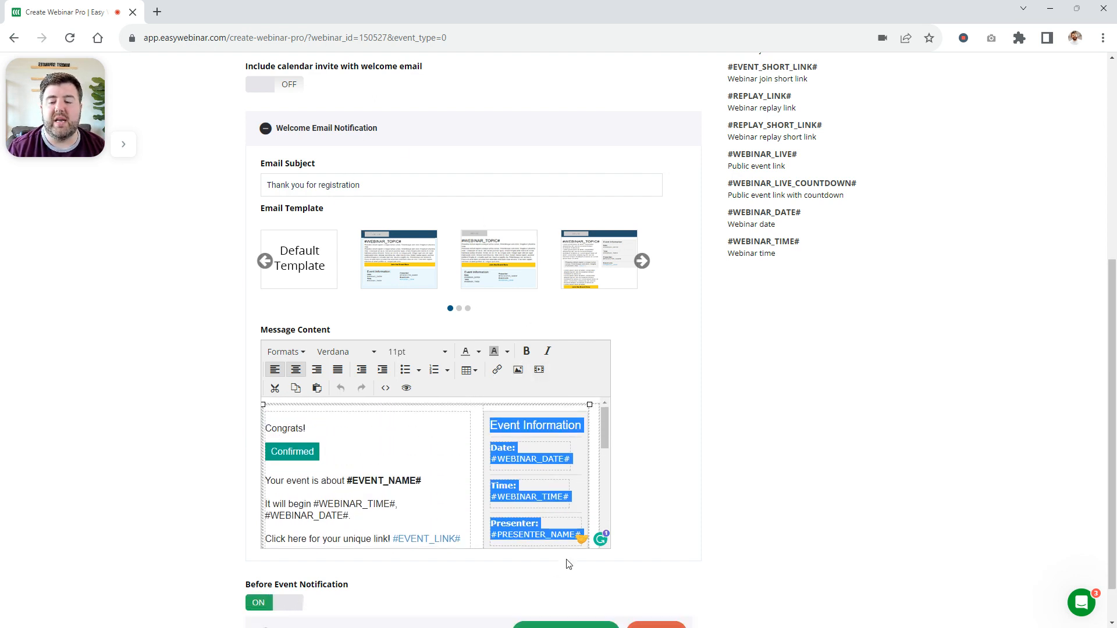
scroll(325, 587, "down", 1)
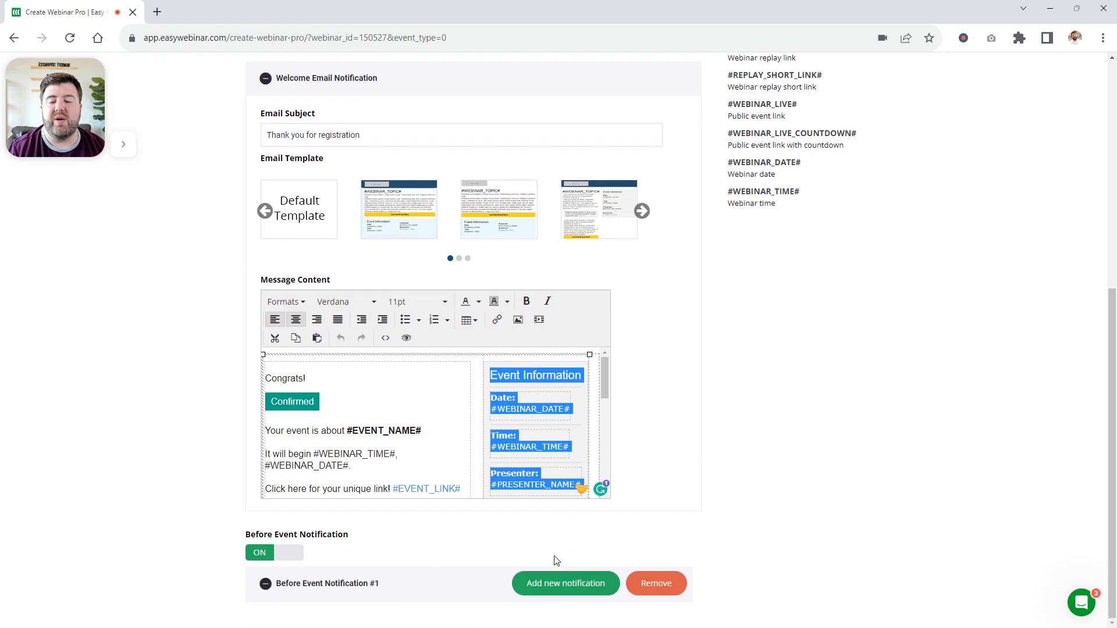
left_click(543, 584)
scroll(748, 477, "down", 4)
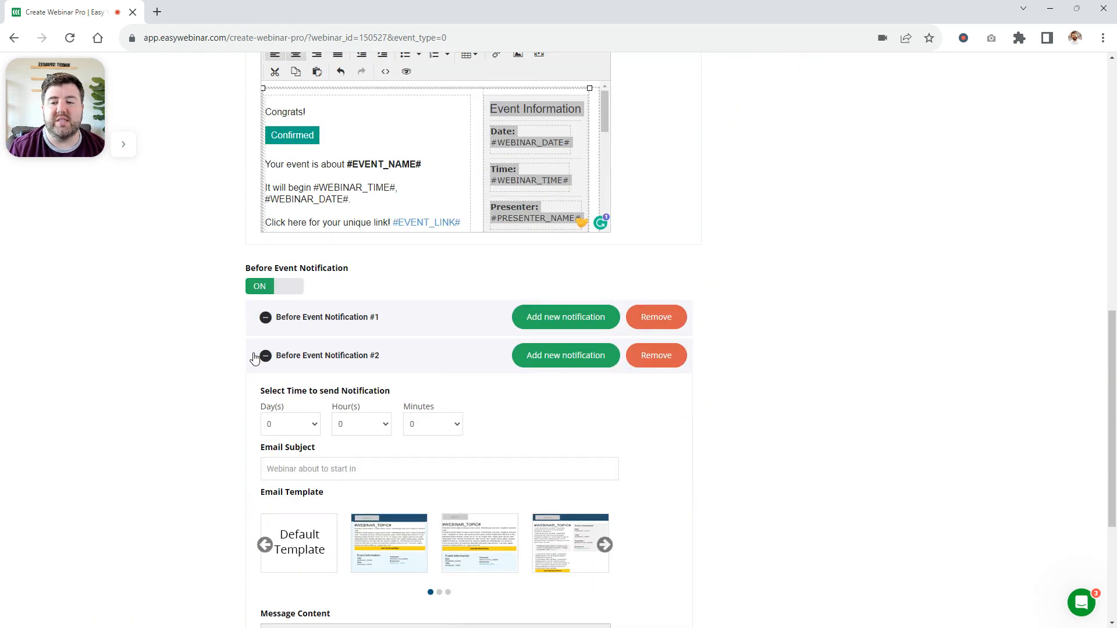
left_click(265, 362)
left_click(259, 515)
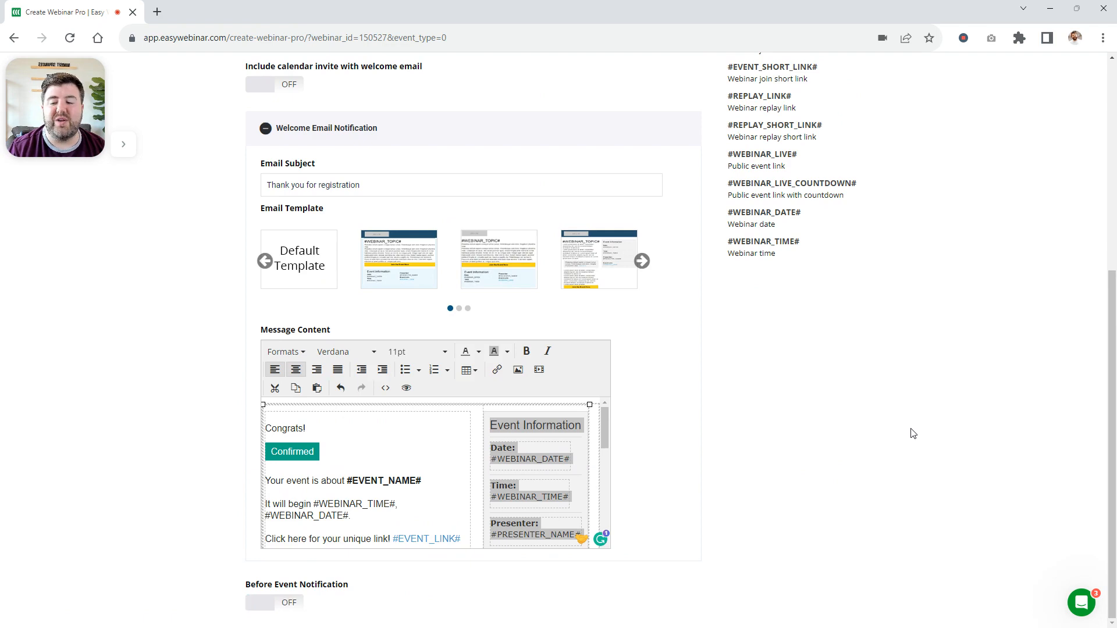
Try to save and exit the webinar, and leave the editor for the automated events list without saving
scroll(855, 444, "up", 3)
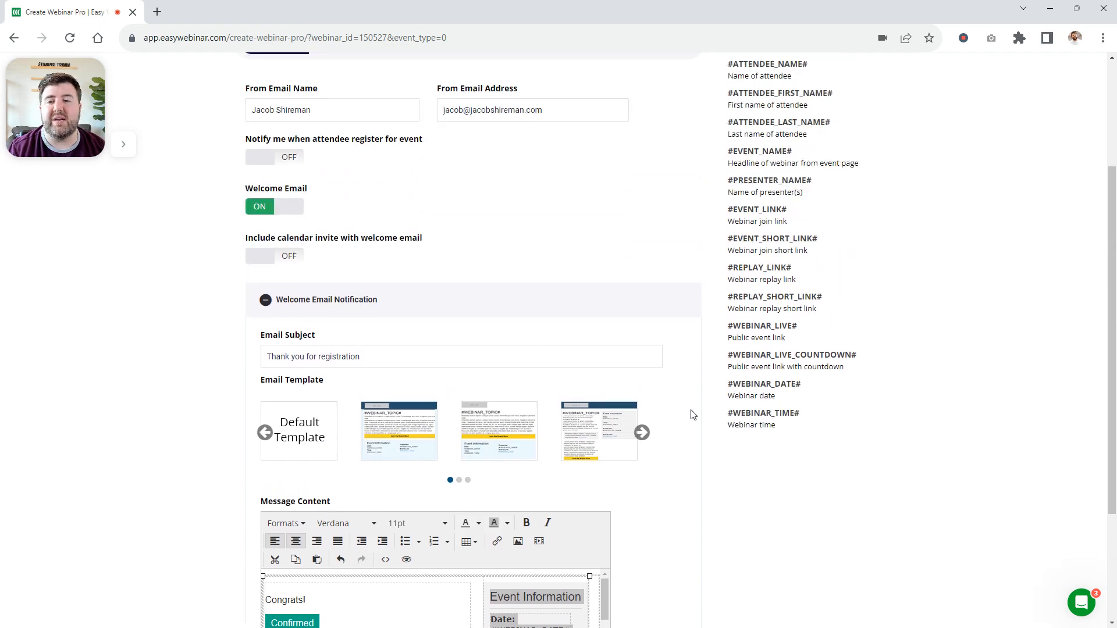
scroll(692, 414, "up", 3)
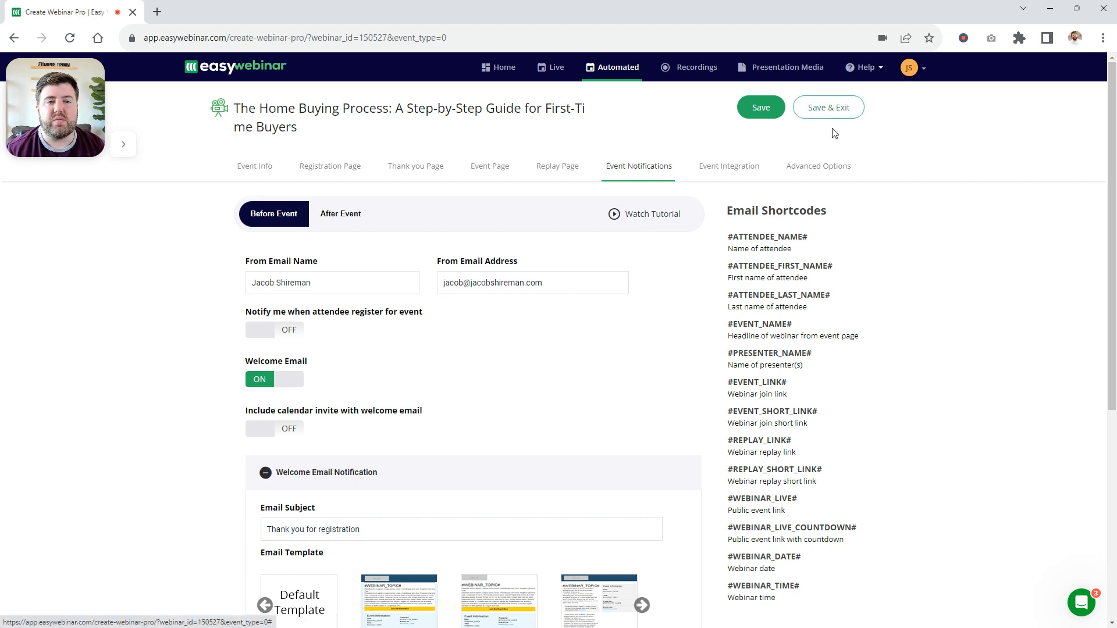
left_click(829, 108)
left_click(859, 102)
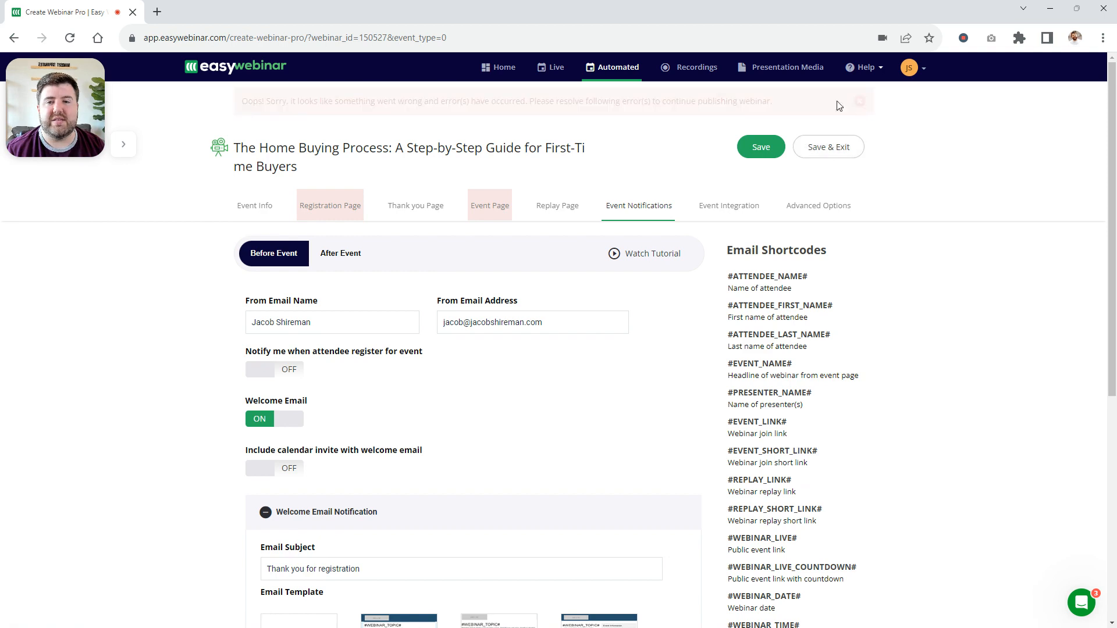
left_click(619, 68)
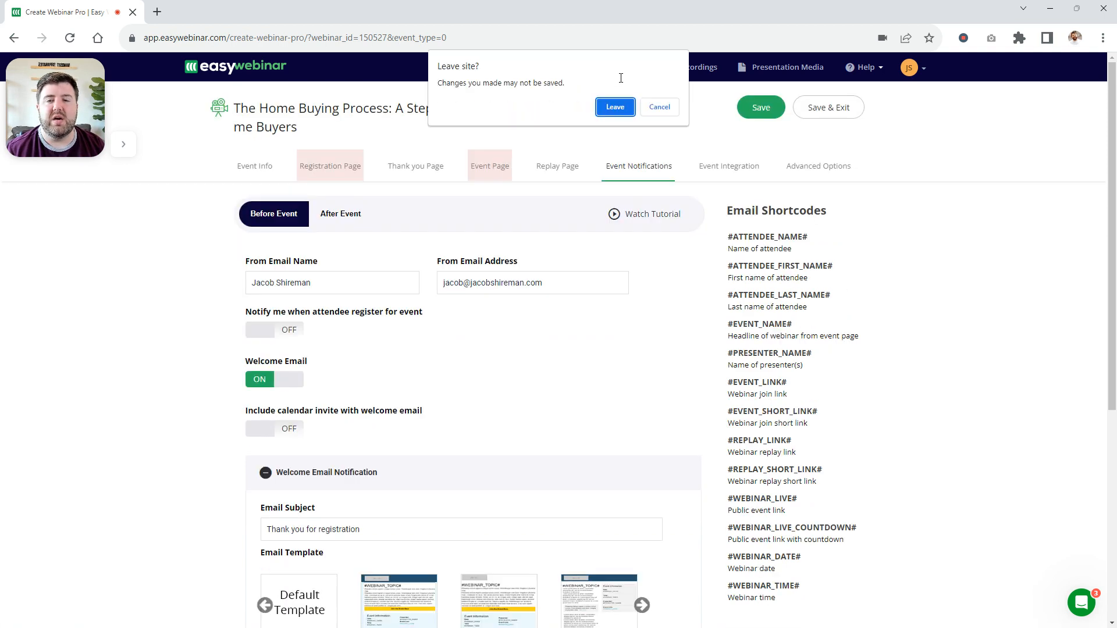
left_click(614, 106)
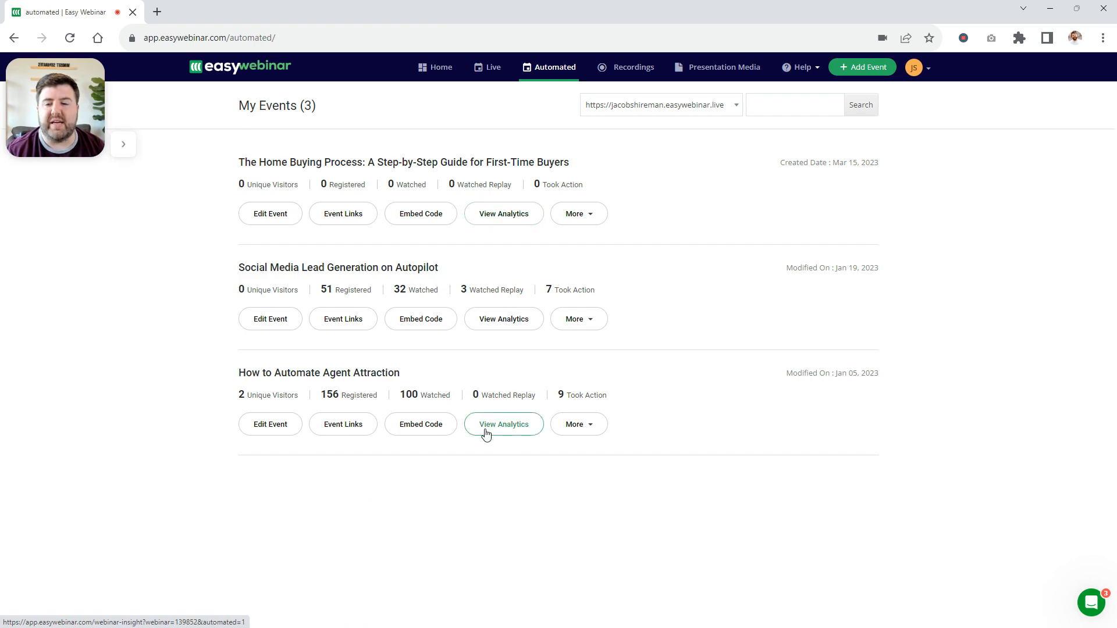
Review the event links and both embed code widget types for the How to Automate Agent Attraction webinar
left_click(337, 431)
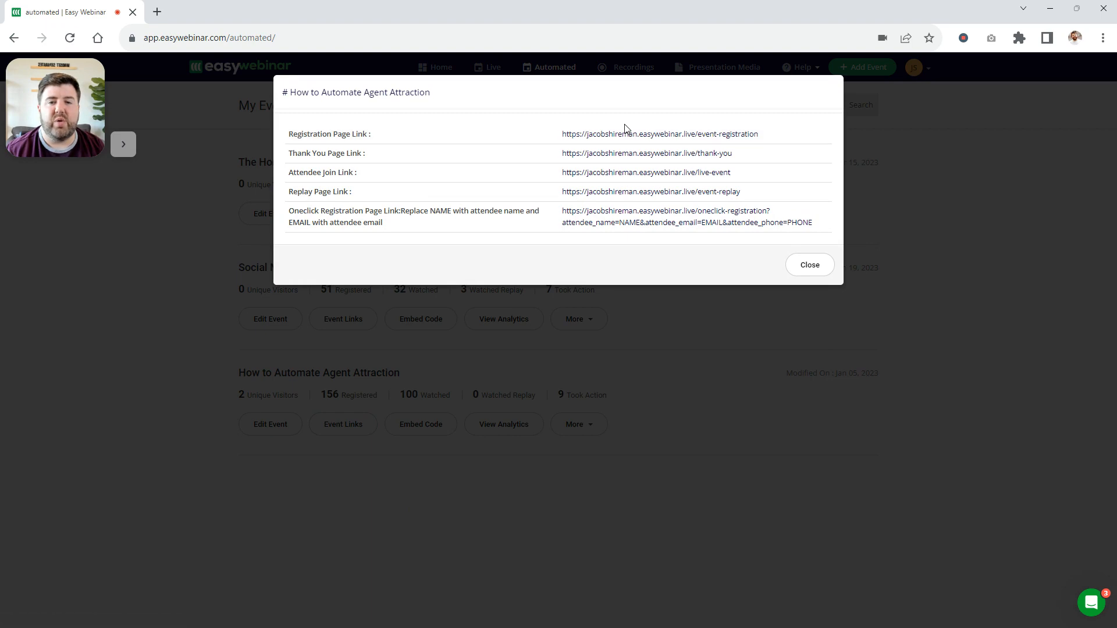
left_click(810, 265)
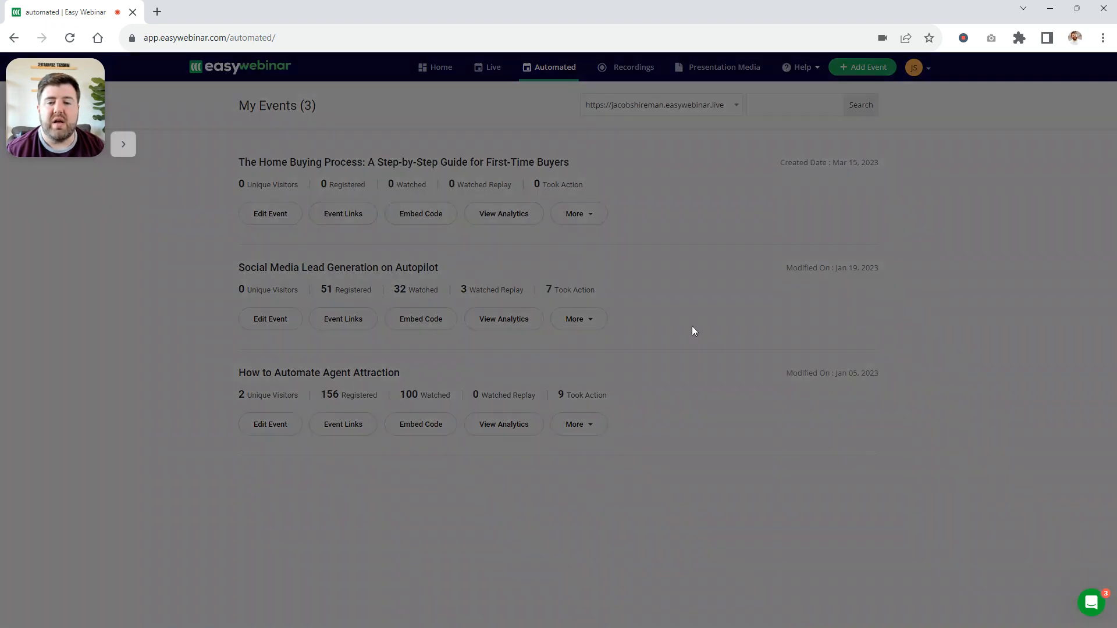
left_click(429, 426)
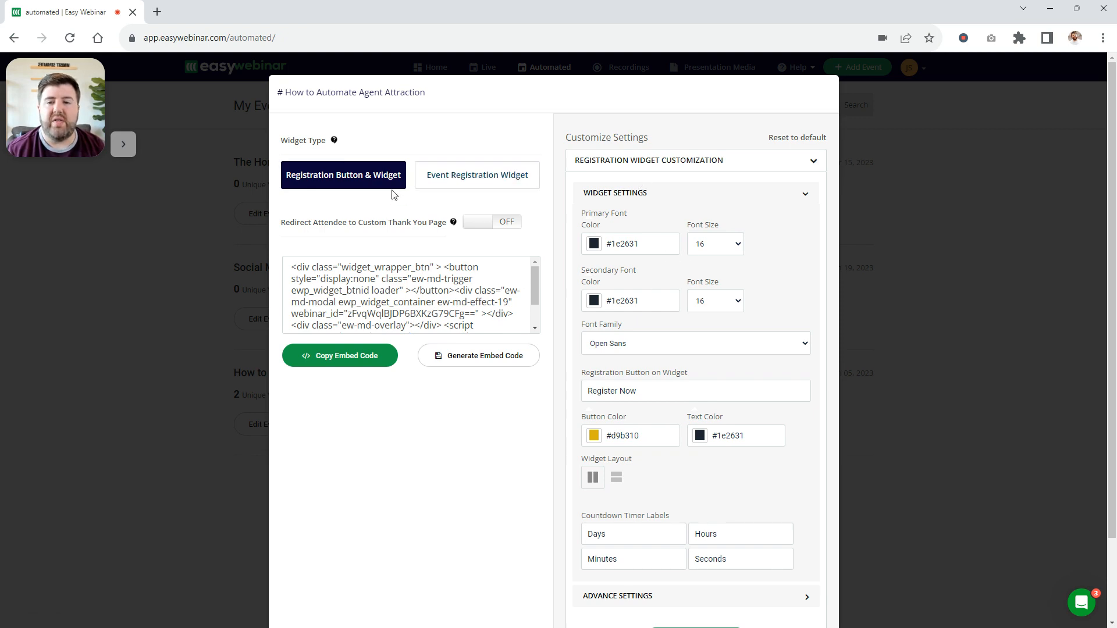
left_click(460, 177)
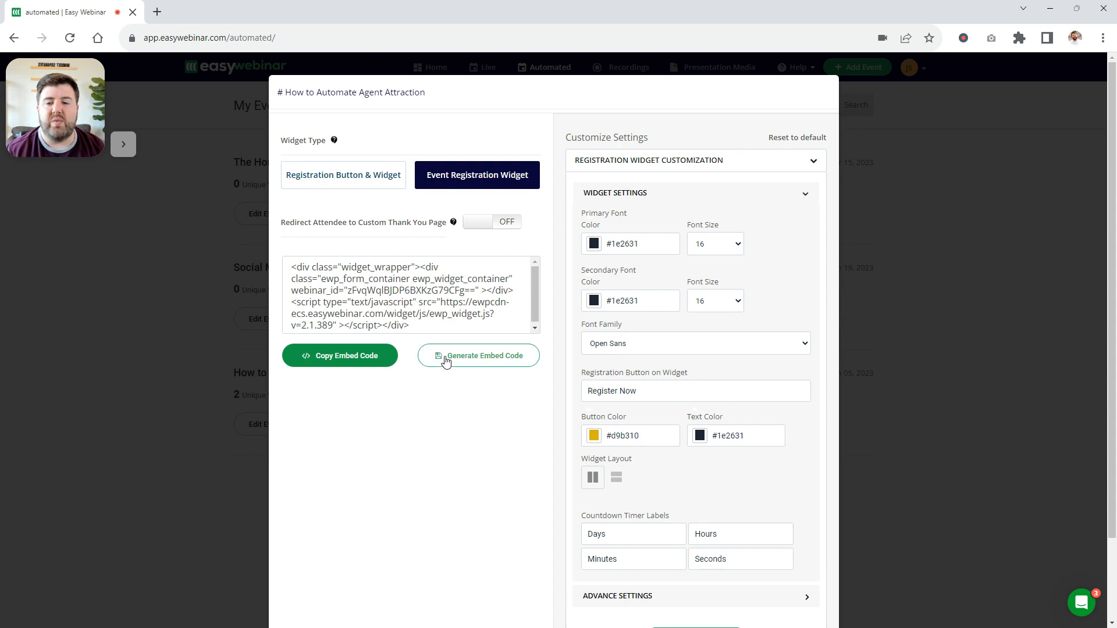
left_click(358, 184)
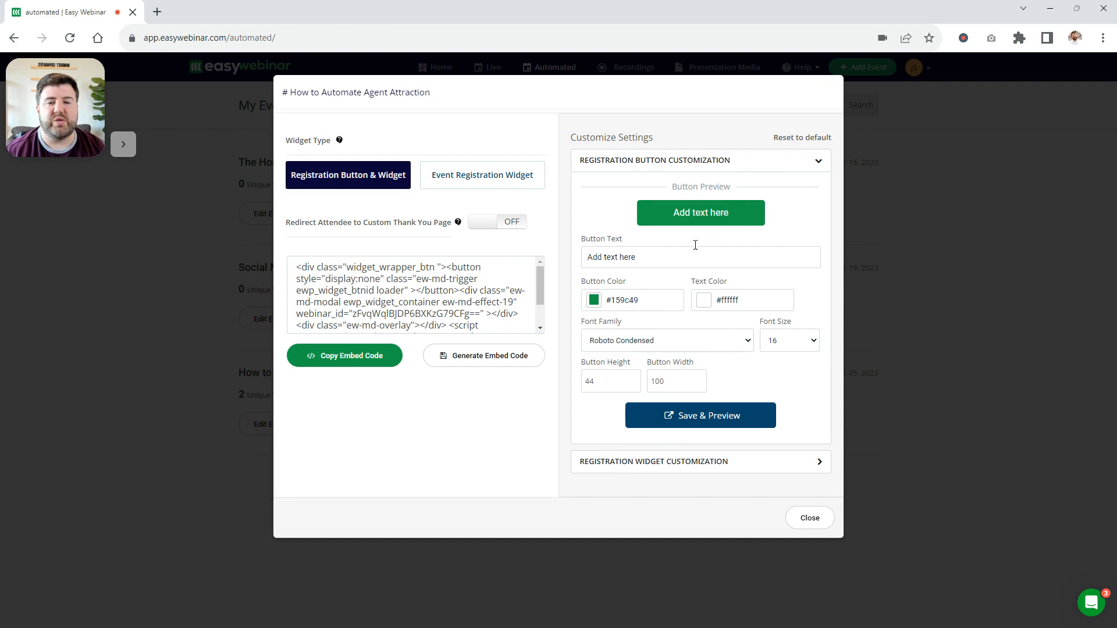
left_click(810, 517)
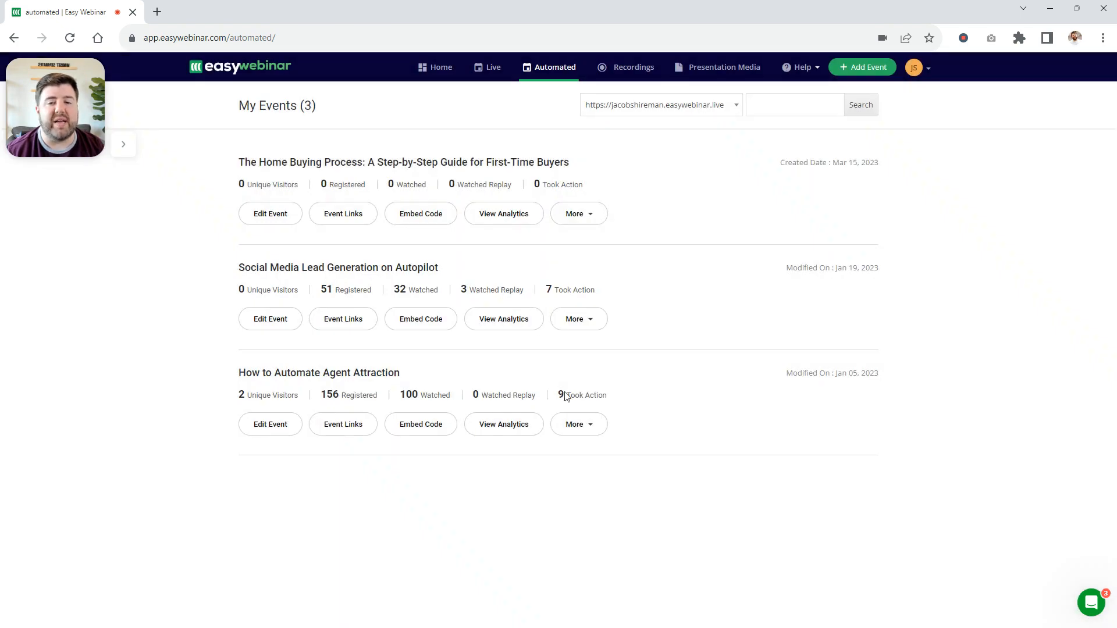
Recheck the How to Automate Agent Attraction event links, view that webinar's analytics, and return to the automated events list
left_click(343, 429)
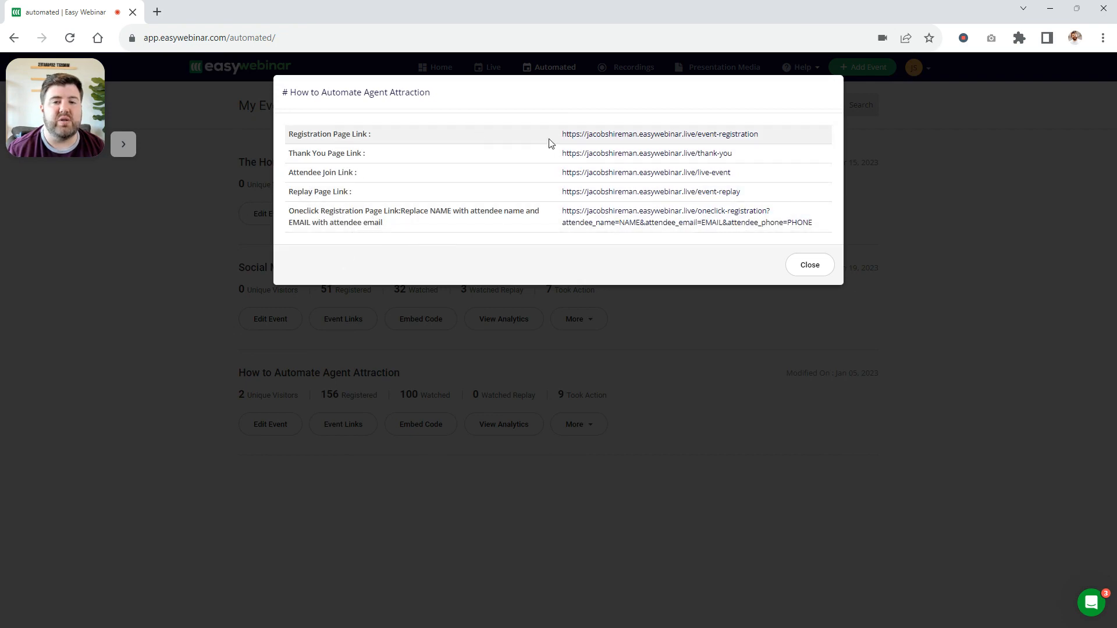
left_click(822, 269)
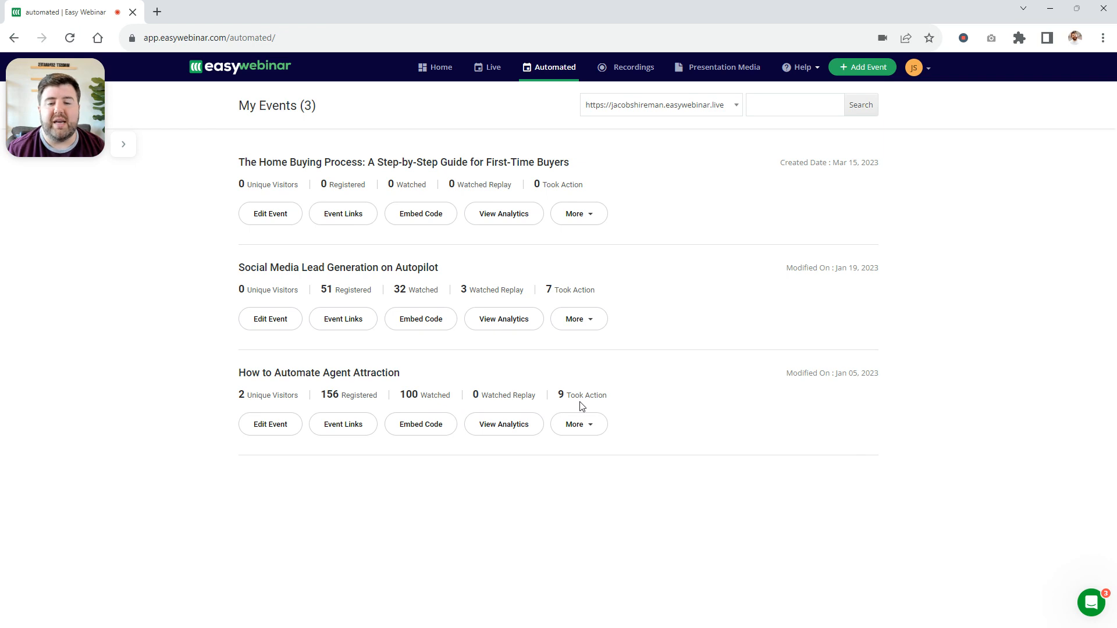
left_click(513, 424)
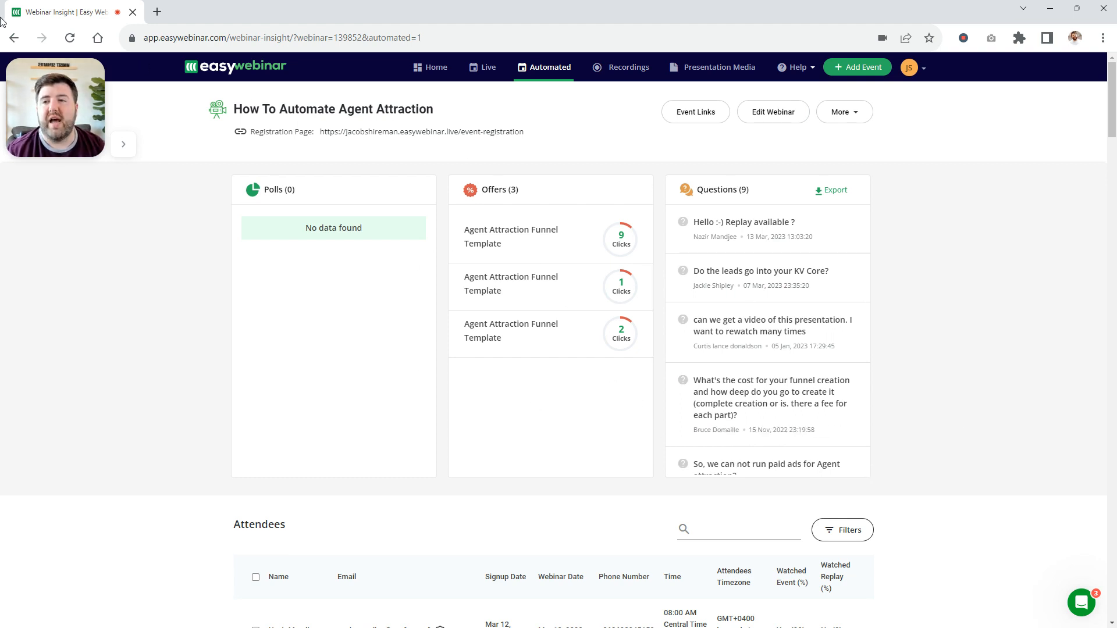
left_click(25, 38)
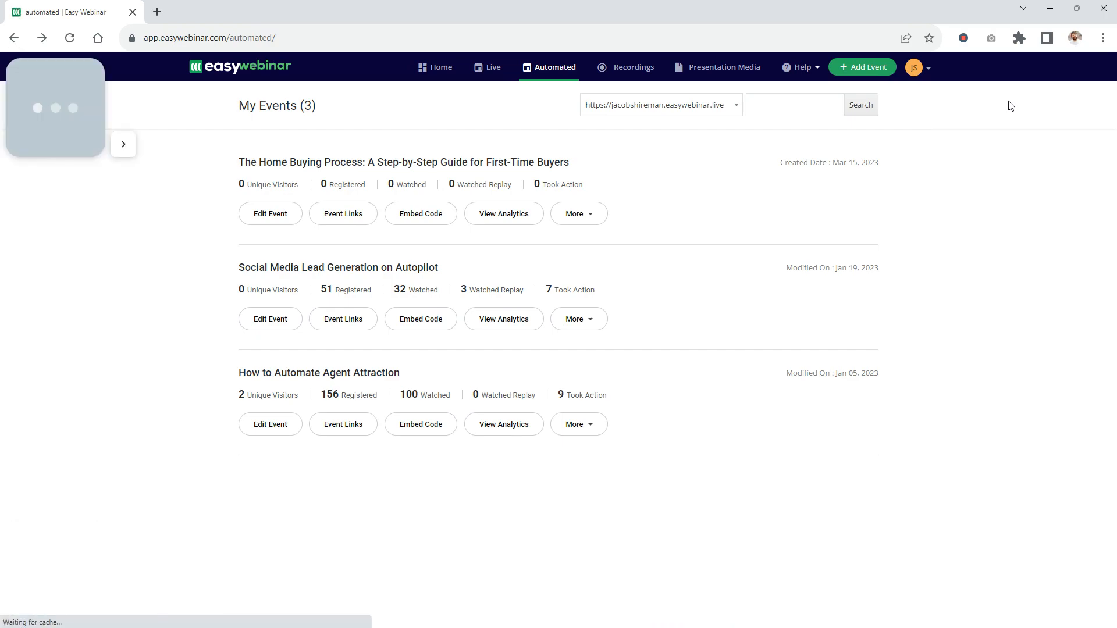